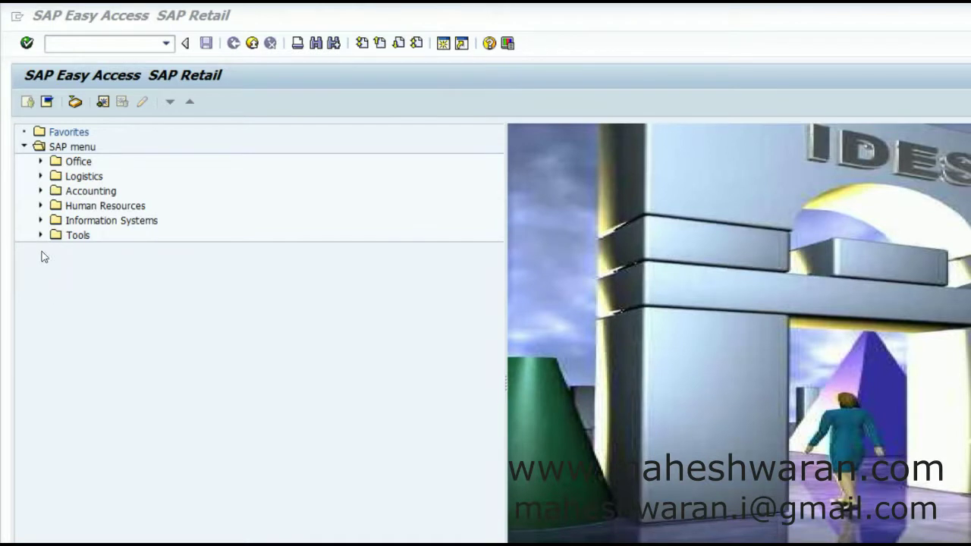
# Step: Open the WRF_AL - Edit transaction for article lists under Logistics, Retailing, Master Data, Article Data, Article
pyautogui.click(40, 177)
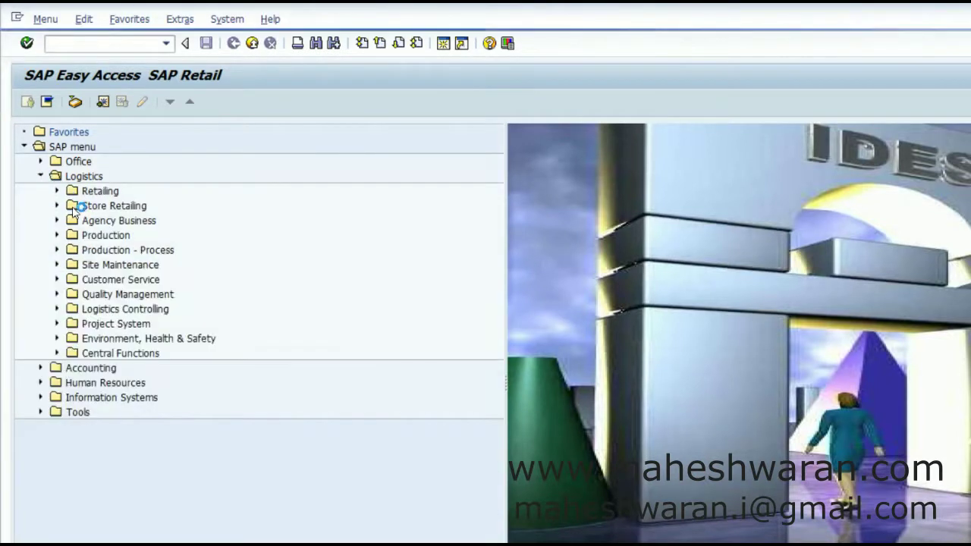
pyautogui.click(57, 191)
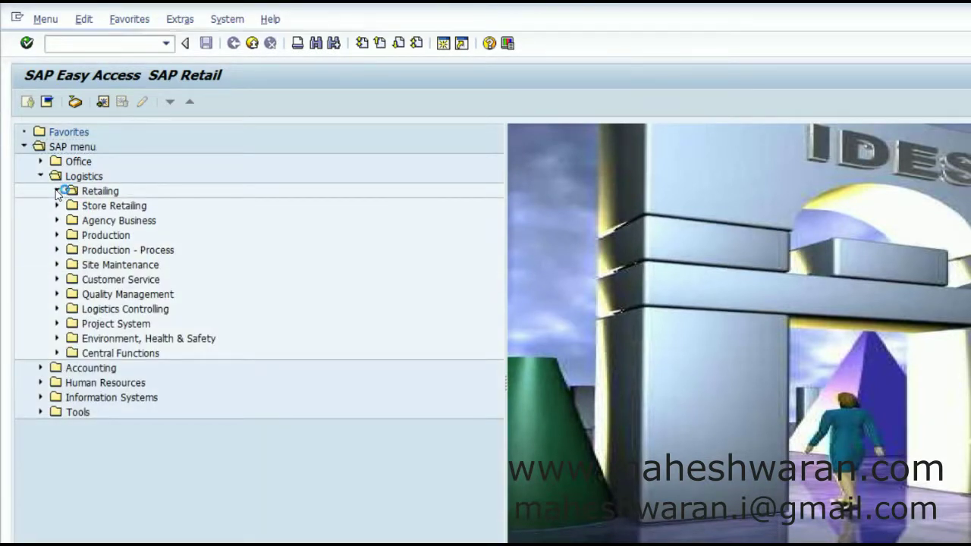
pyautogui.click(75, 206)
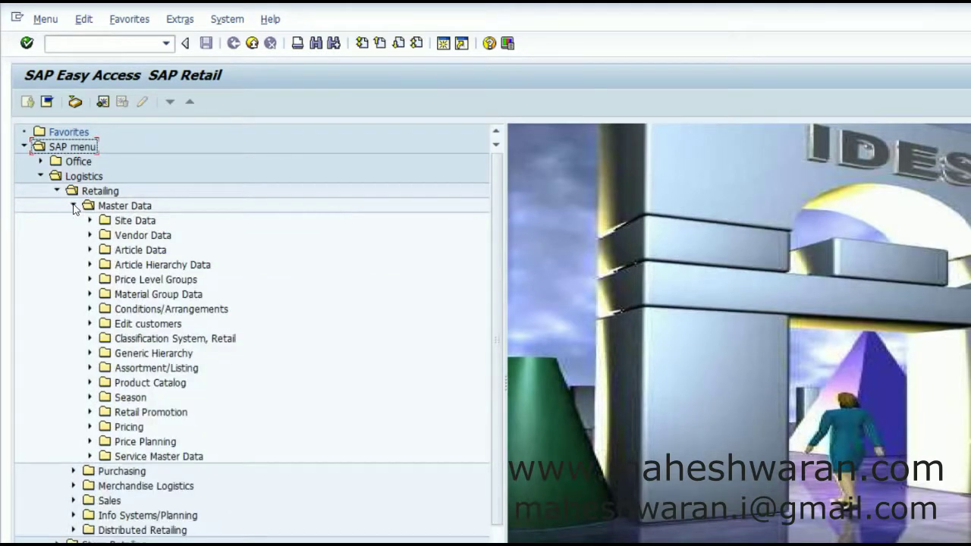
pyautogui.click(90, 250)
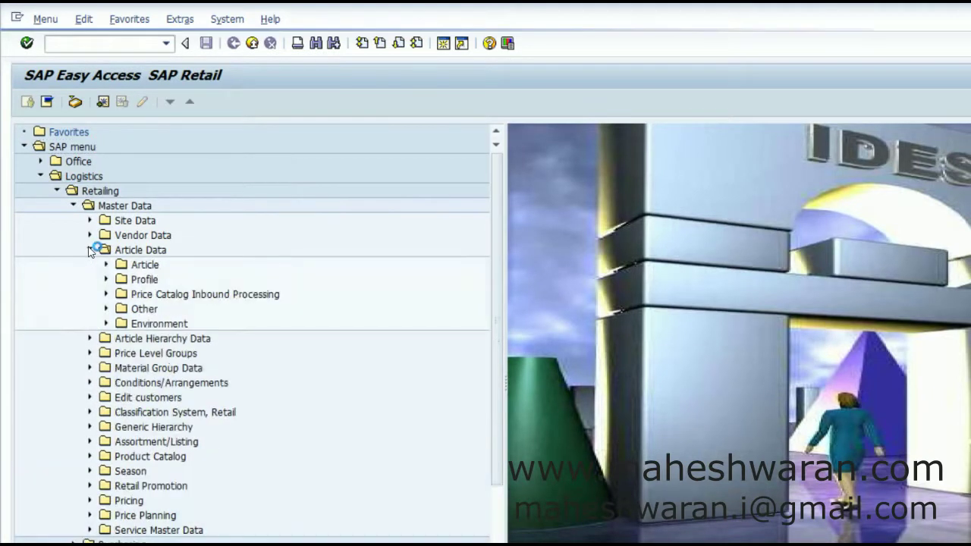
pyautogui.click(106, 264)
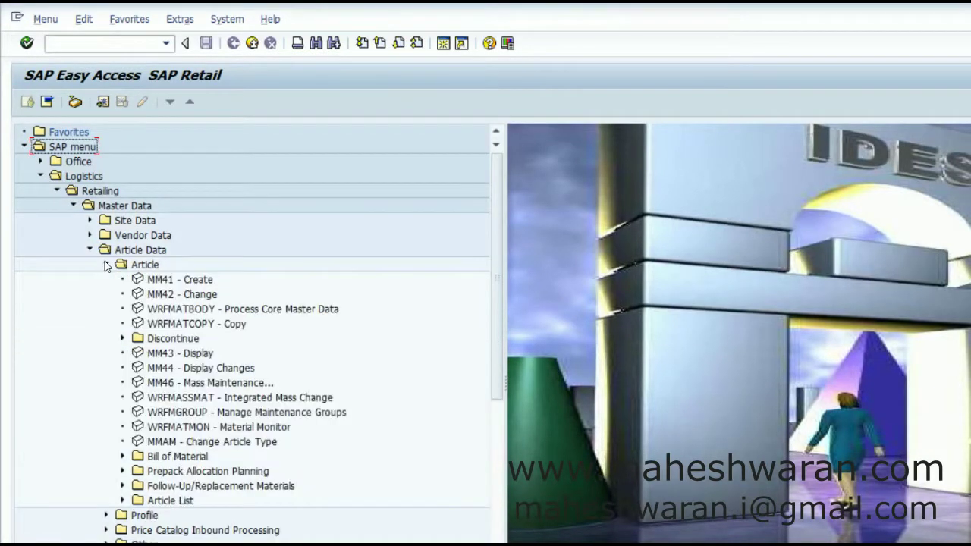
pyautogui.click(122, 501)
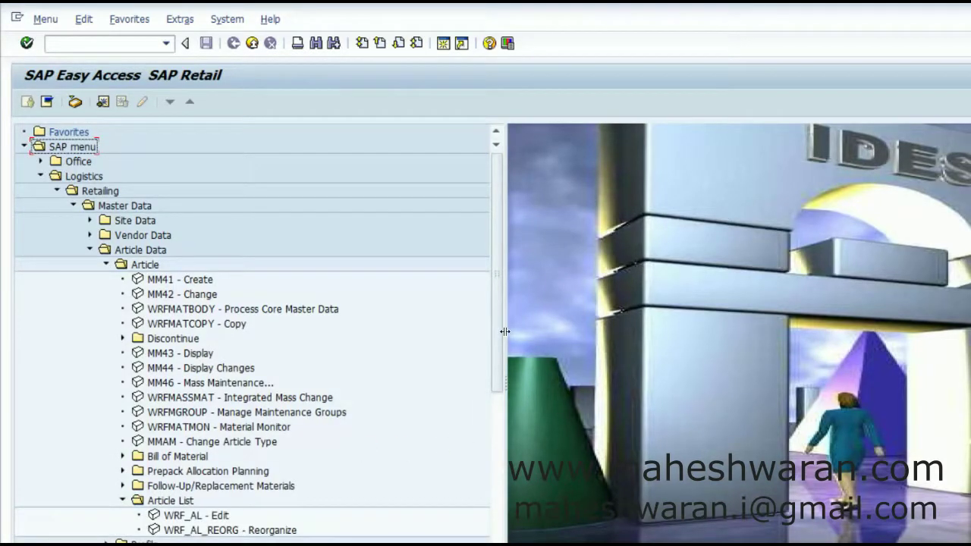
pyautogui.scroll(-2, 500, 339)
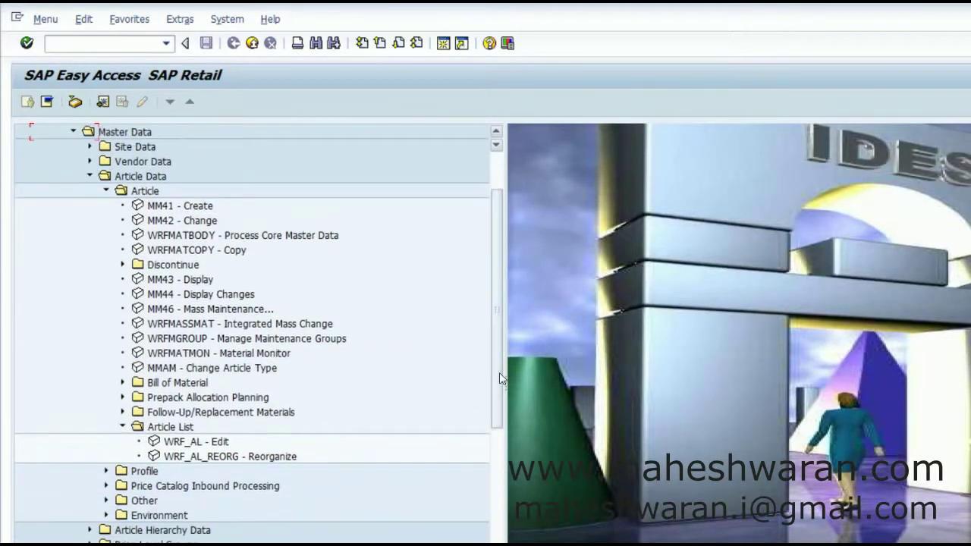
pyautogui.click(207, 446)
pyautogui.doubleClick(206, 449)
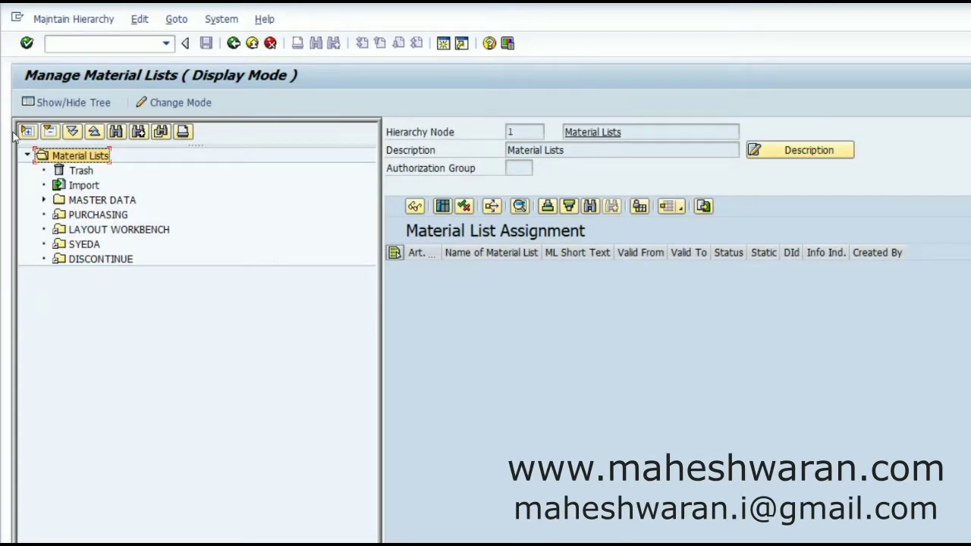
# Step: Examine the material list assigned to node 000019 under MASTER DATA, including its validity, status and static flag
pyautogui.click(44, 201)
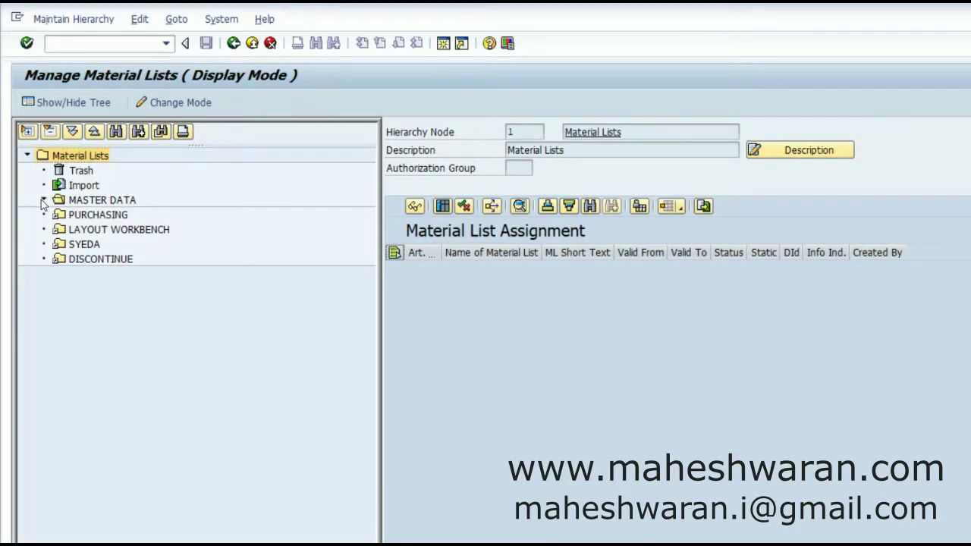
pyautogui.click(85, 201)
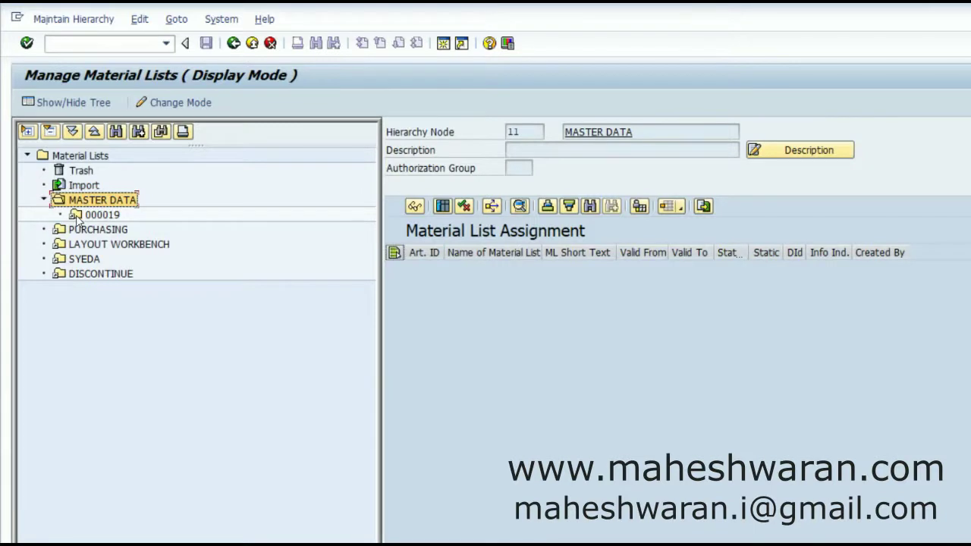
pyautogui.click(79, 217)
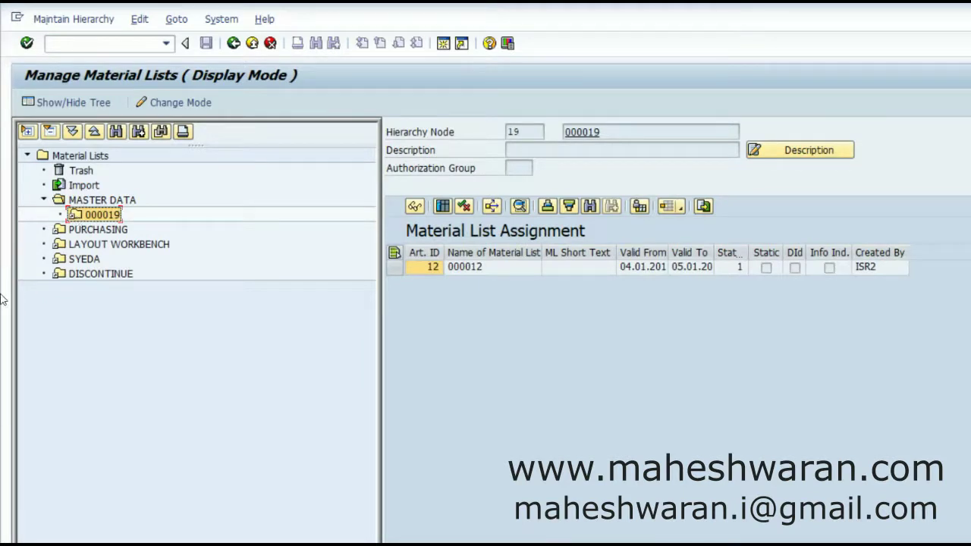
pyautogui.click(396, 268)
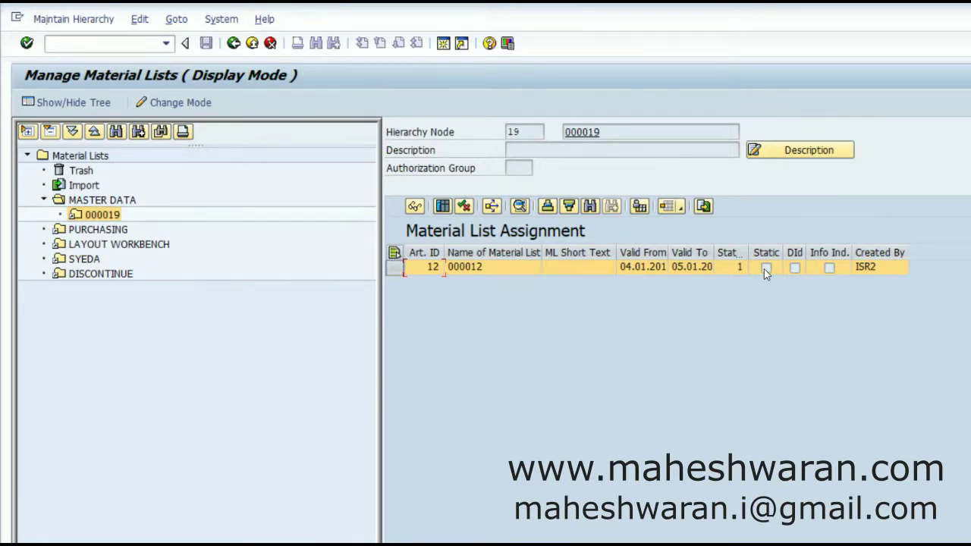
# Step: Switch the material list hierarchy to change mode and create a new subnode under MASTER DATA
pyautogui.click(88, 202)
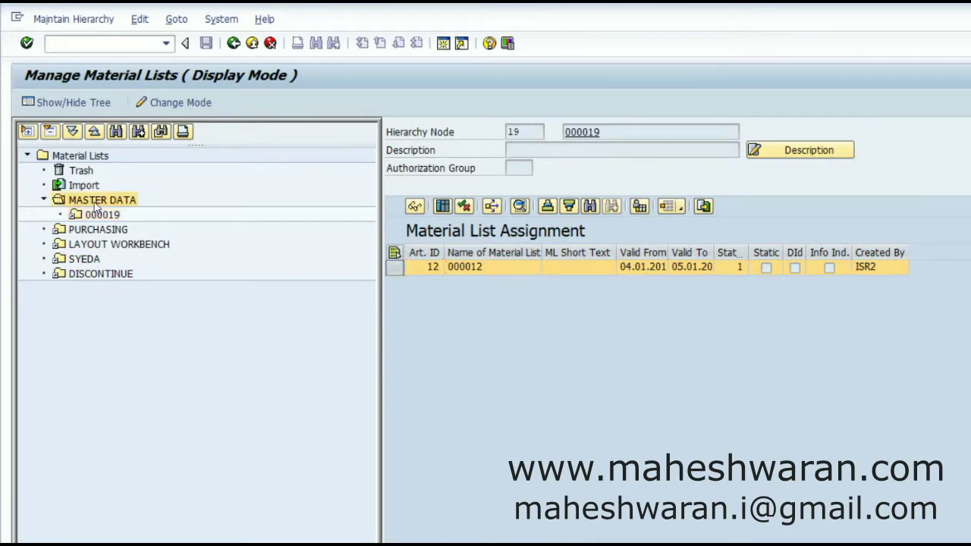
pyautogui.click(158, 107)
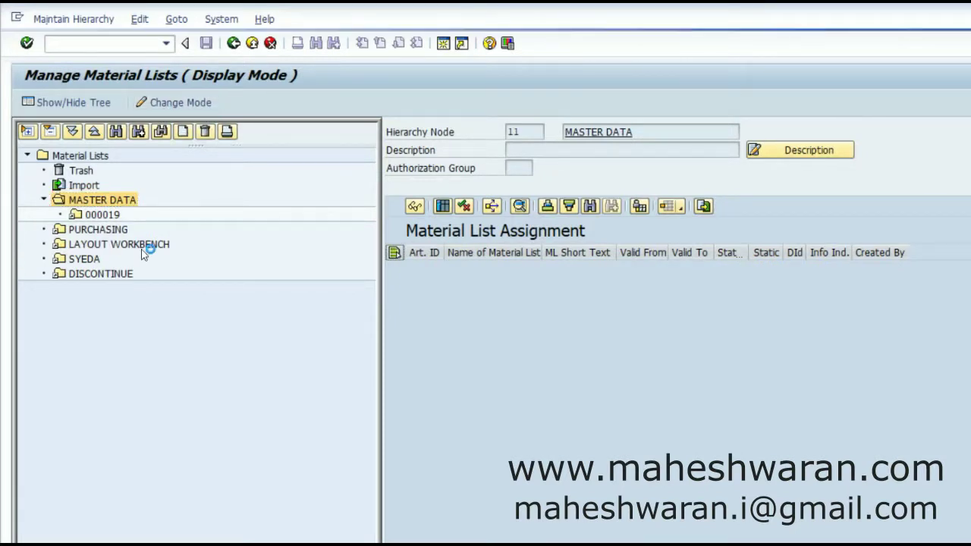
pyautogui.click(112, 200)
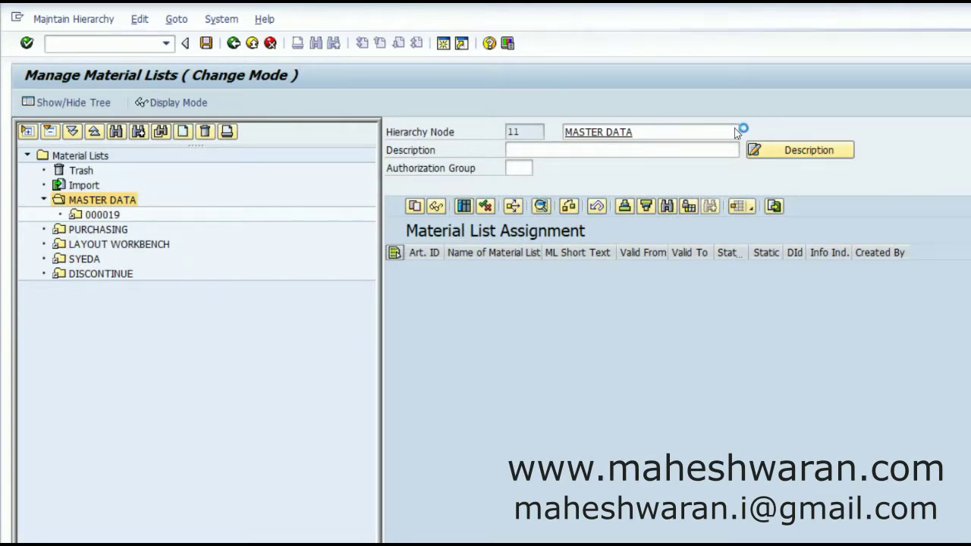
# Step: Name the new hierarchy node "Test Static List" and enter the same text as its description
pyautogui.click(627, 133)
pyautogui.press('BackSpace')
pyautogui.press('BackSpace')
pyautogui.press('BackSpace')
pyautogui.press('BackSpace')
pyautogui.press('BackSpace')
pyautogui.press('BackSpace')
pyautogui.write('Test S')
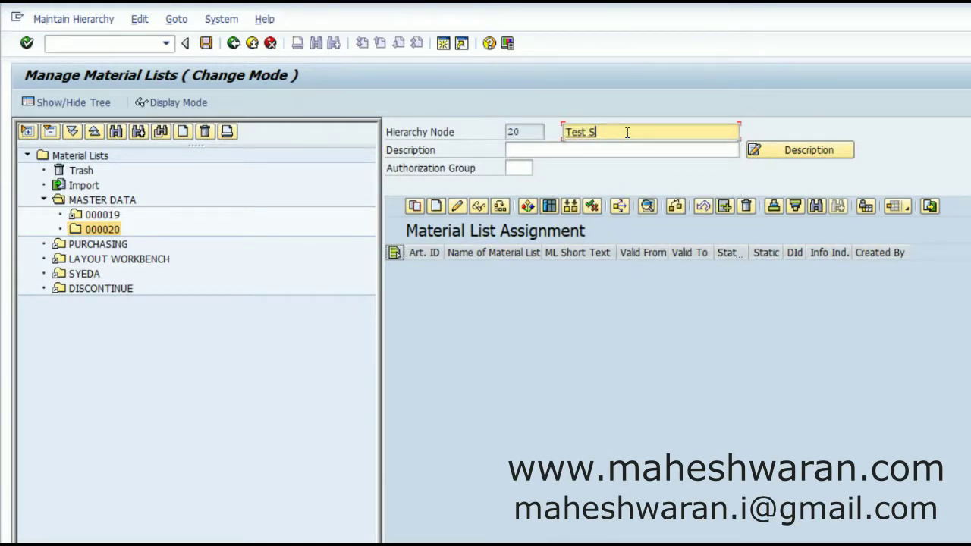
pyautogui.write('tatic List')
pyautogui.click(590, 152)
pyautogui.write('Test Stat')
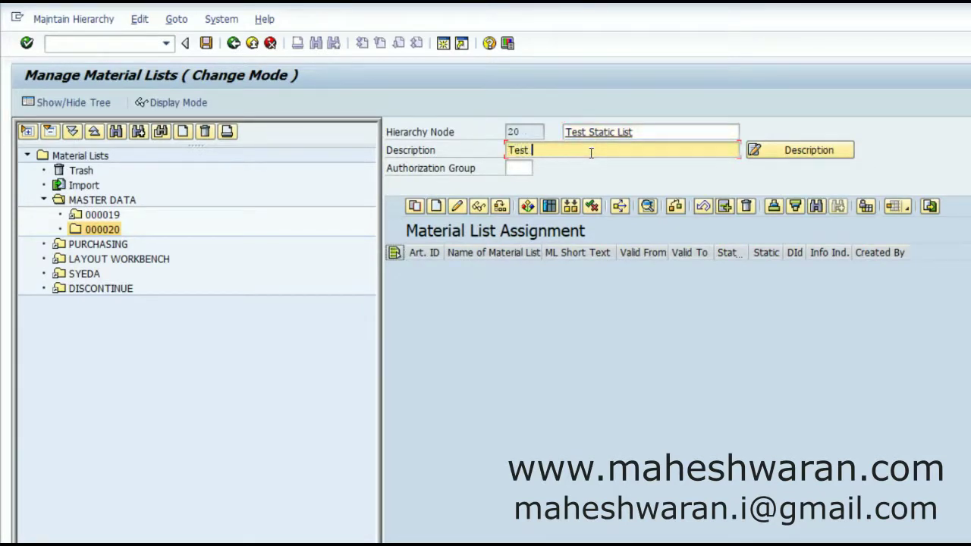
pyautogui.write('ic List')
pyautogui.press('Return')
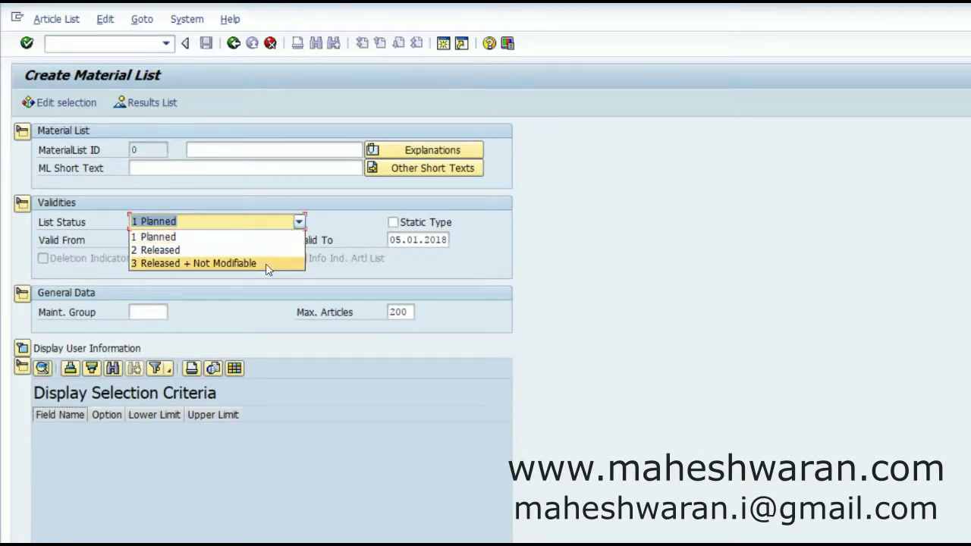
# Step: Give the new material list the short text "Test Static List" and flag it as Static Type
pyautogui.click(338, 217)
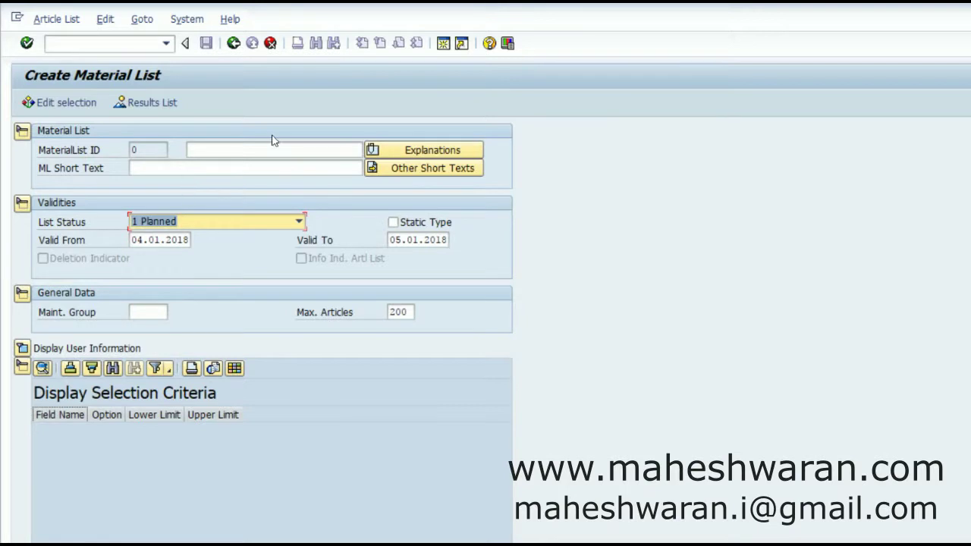
pyautogui.click(182, 166)
pyautogui.write('Test ST')
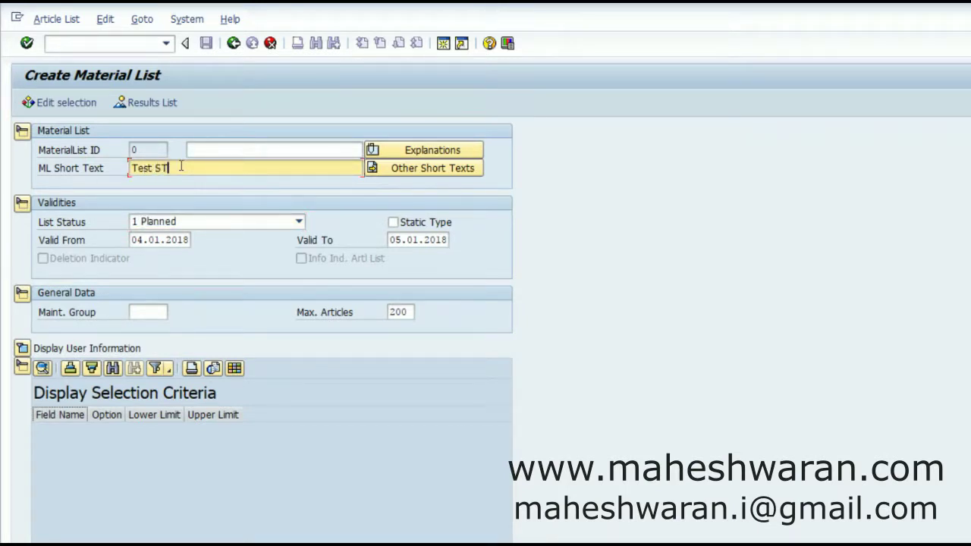
pyautogui.write('tatic List')
pyautogui.click(214, 151)
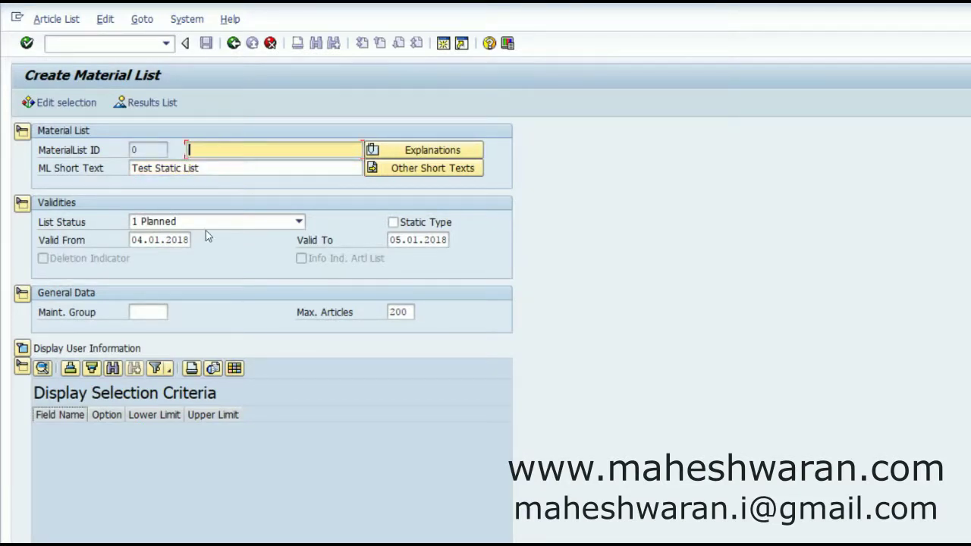
pyautogui.click(393, 223)
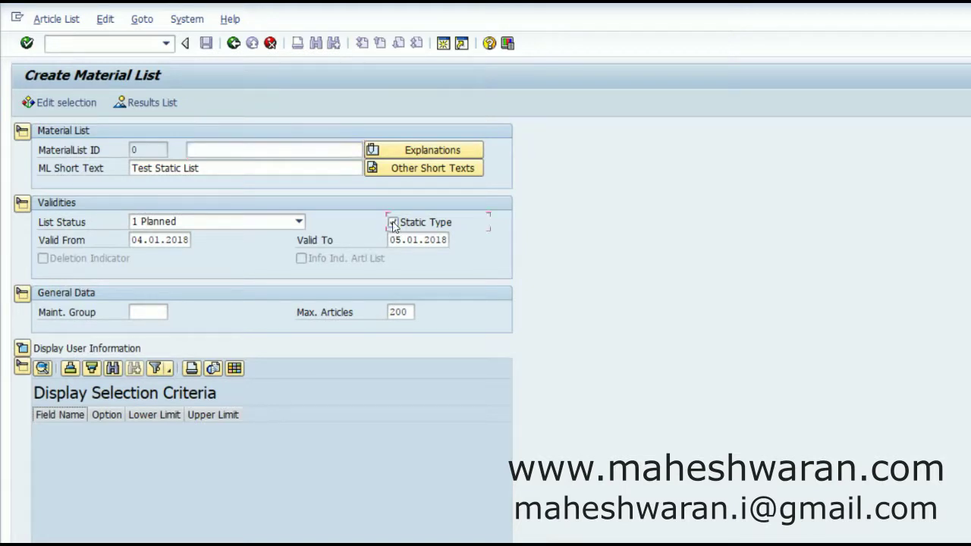
# Step: Define the list's selection parameters with merchandise category WWFIT and sales organization WW01
pyautogui.click(68, 105)
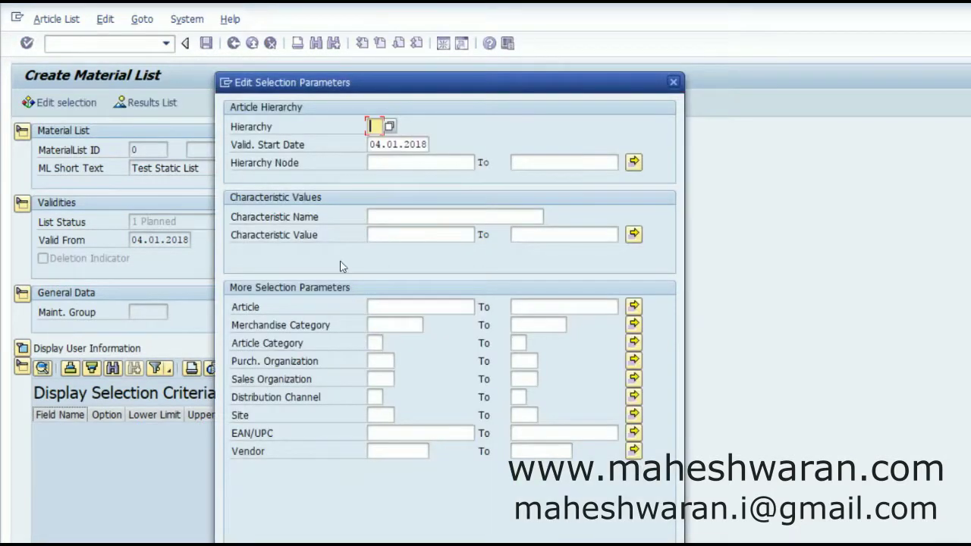
pyautogui.click(378, 326)
pyautogui.write('wwfit')
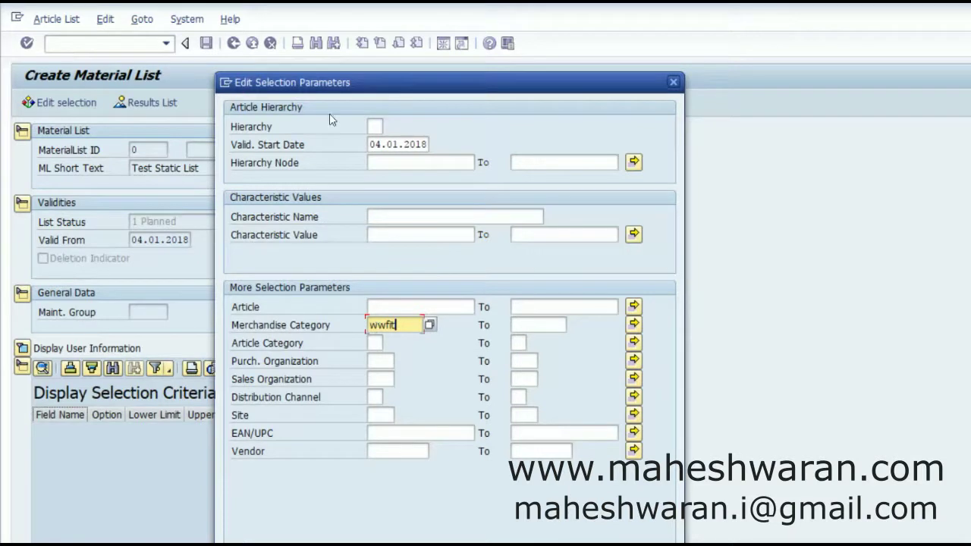
pyautogui.moveTo(390, 89); pyautogui.dragTo(393, 65)
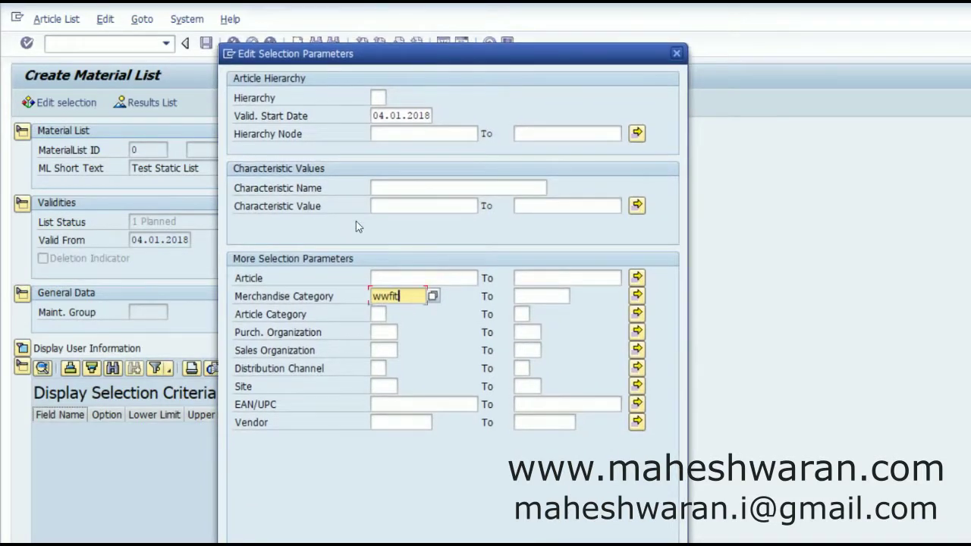
pyautogui.click(379, 348)
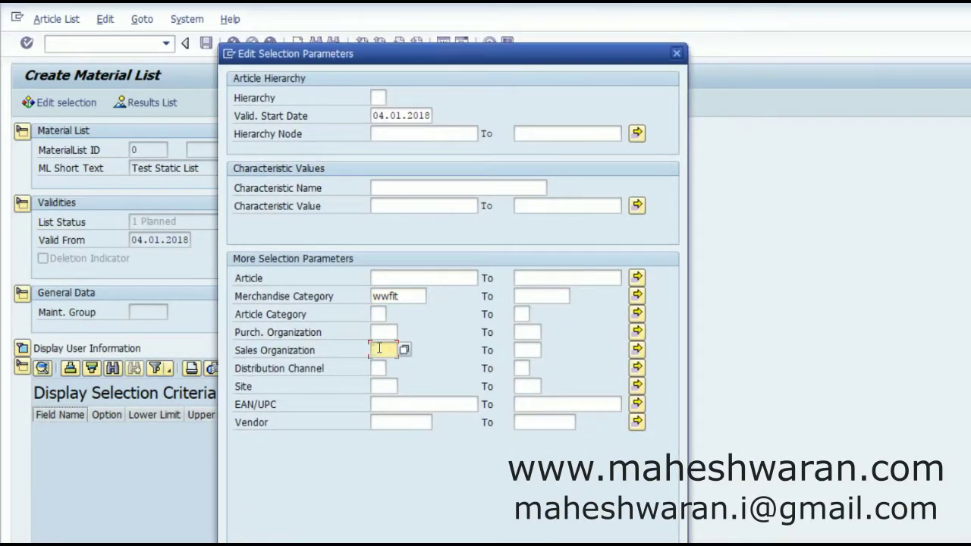
pyautogui.write('ww01')
pyautogui.press('Escape')
pyautogui.press('Tab')
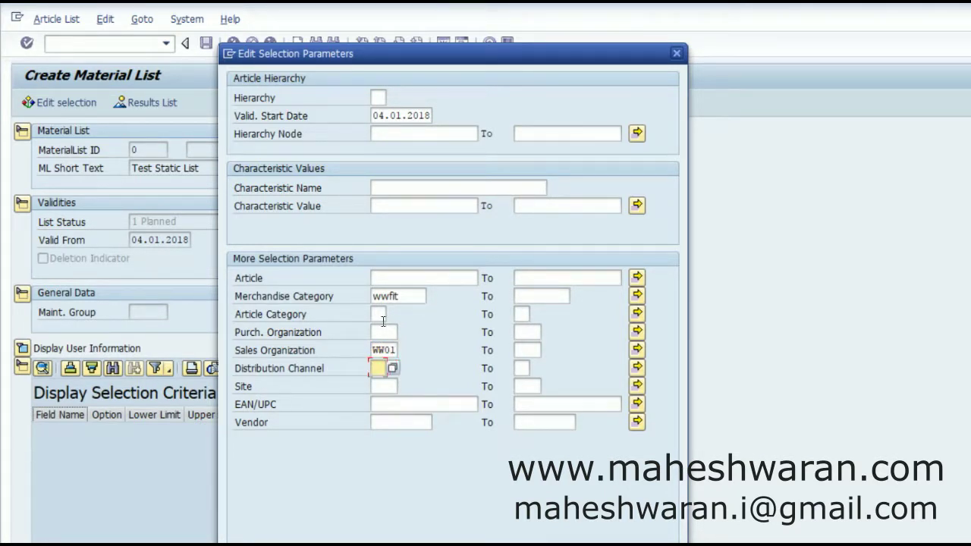
pyautogui.moveTo(451, 59)
pyautogui.mouseDown()
pyautogui.moveTo(451, 38)
pyautogui.moveTo(450, 51)
pyautogui.mouseUp()
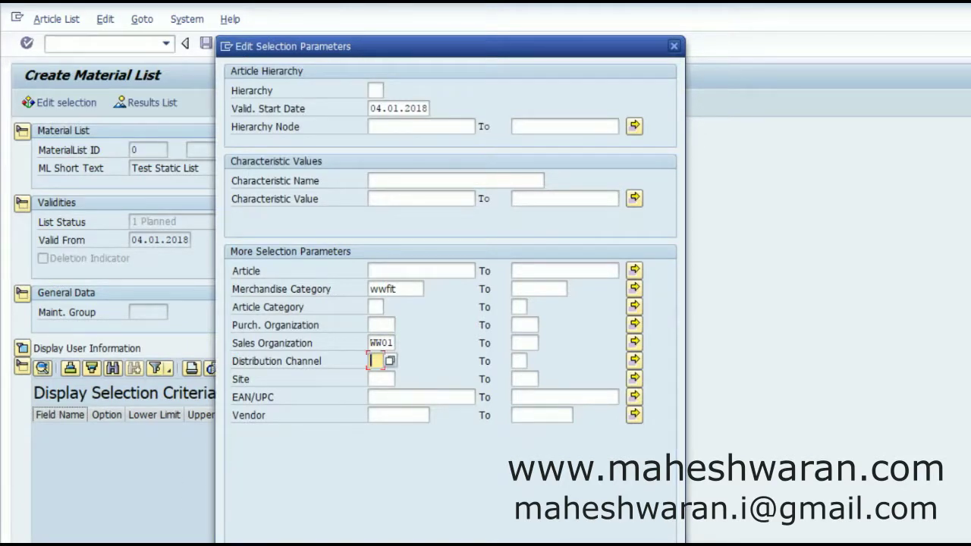
pyautogui.click(375, 400)
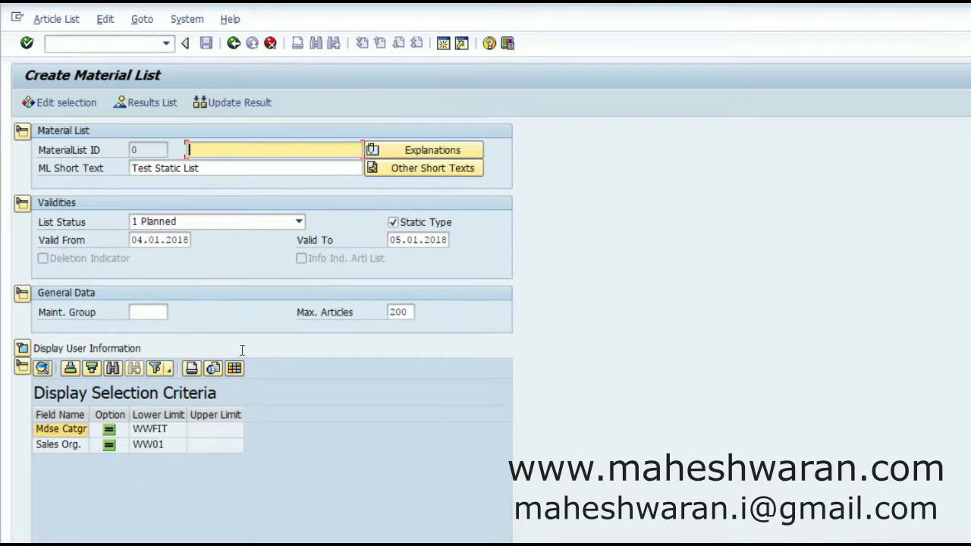
# Step: Open the material list's results and copy all the article numbers into a new Notepad document
pyautogui.click(139, 106)
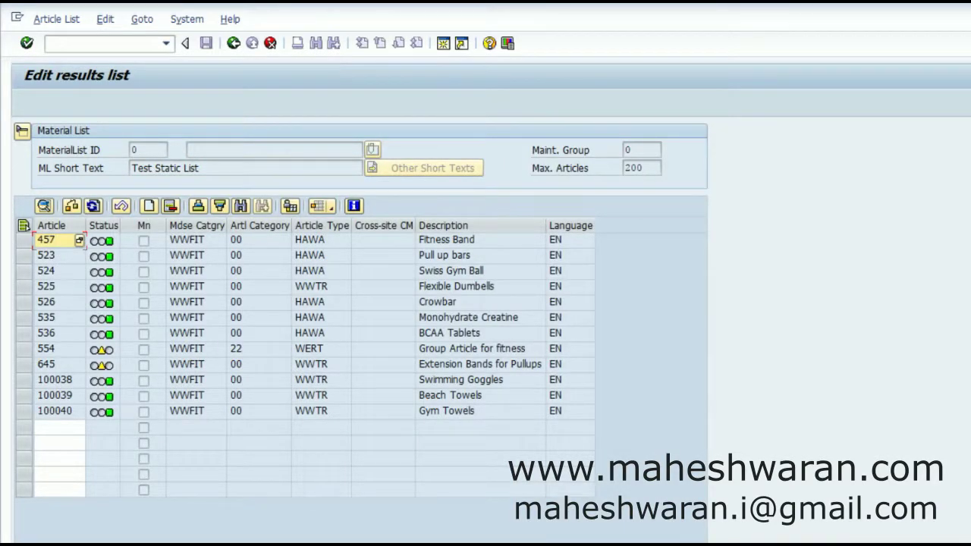
pyautogui.press('super')
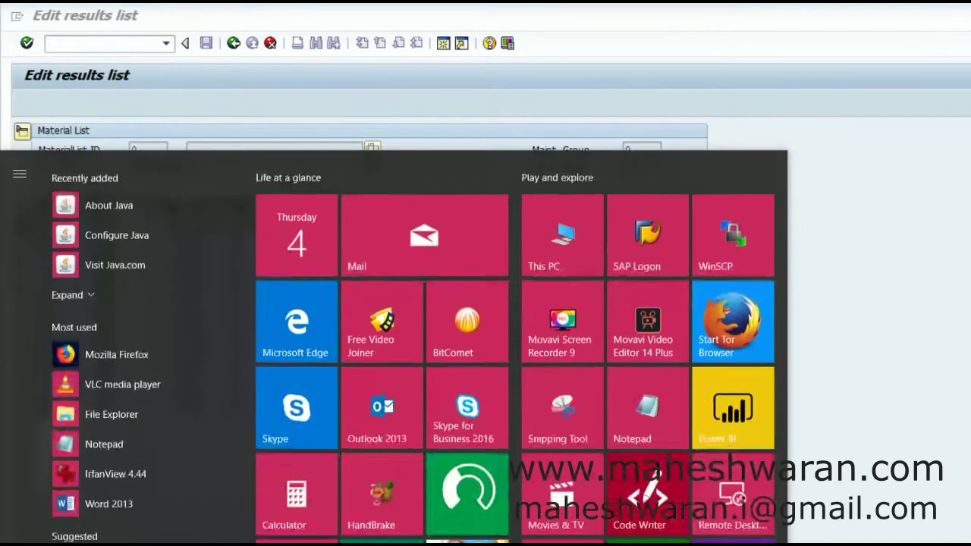
pyautogui.click(672, 401)
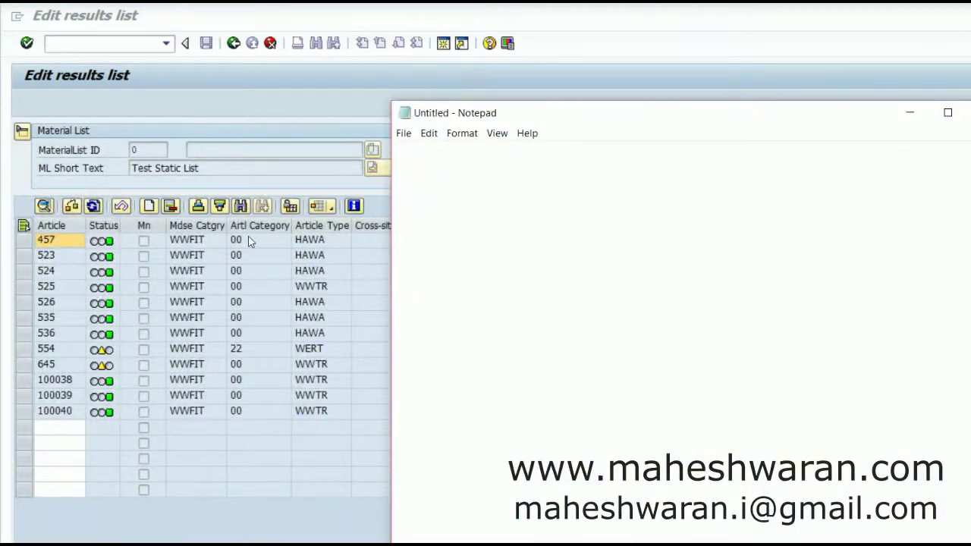
pyautogui.click(53, 245)
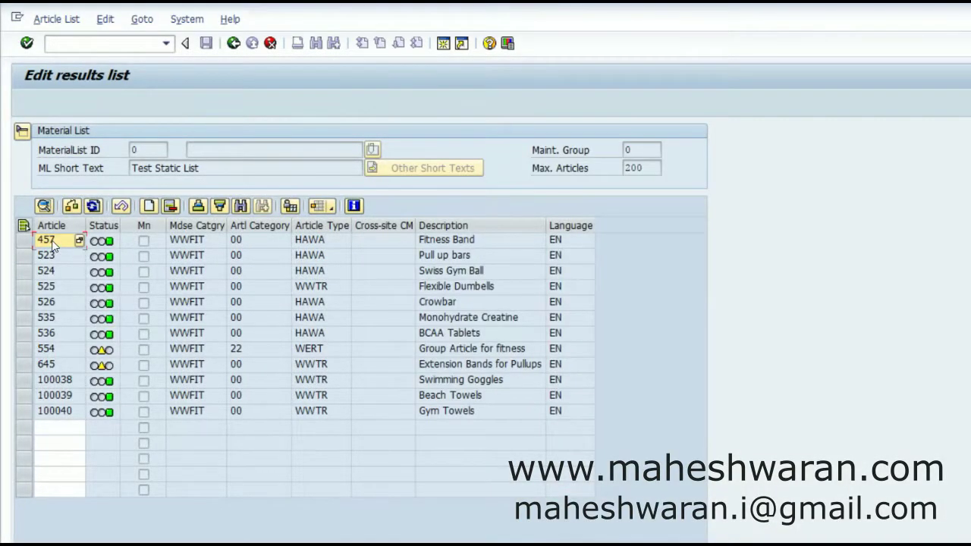
pyautogui.moveTo(53, 245); pyautogui.dragTo(58, 422)
pyautogui.hotkey('ctrl', 'c')
pyautogui.hotkey('alt', 'Tab')
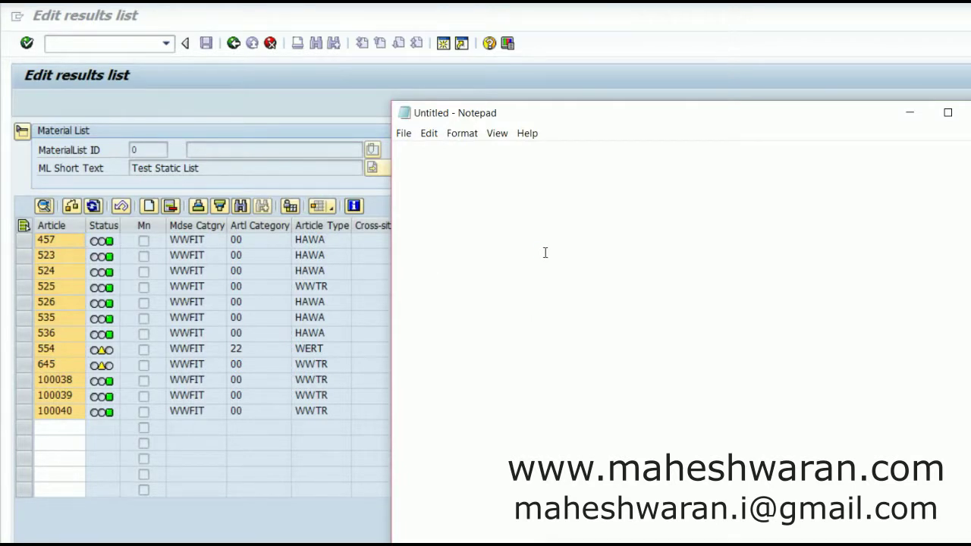
pyautogui.hotkey('ctrl', 'v')
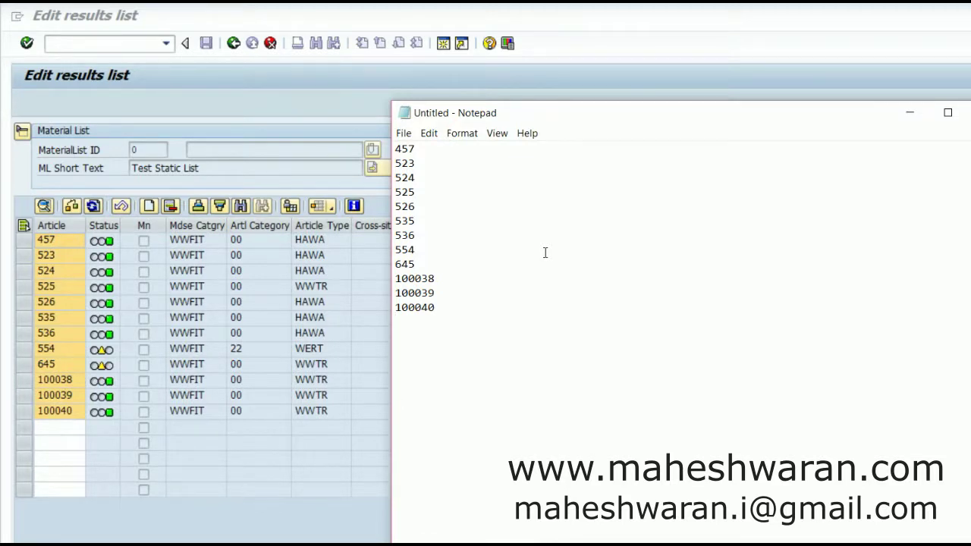
# Step: Return from the results list to the material list overview and save the new static material list
pyautogui.click(263, 304)
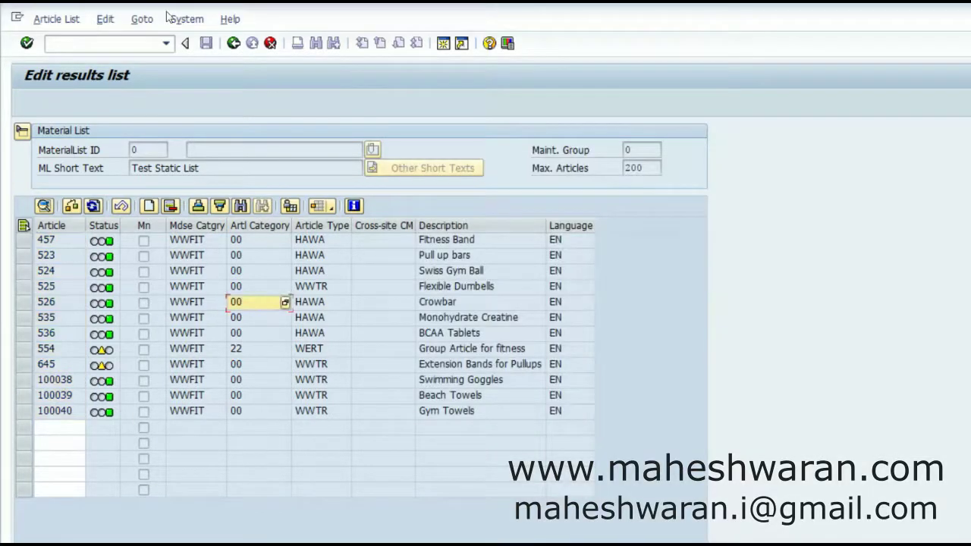
pyautogui.click(234, 43)
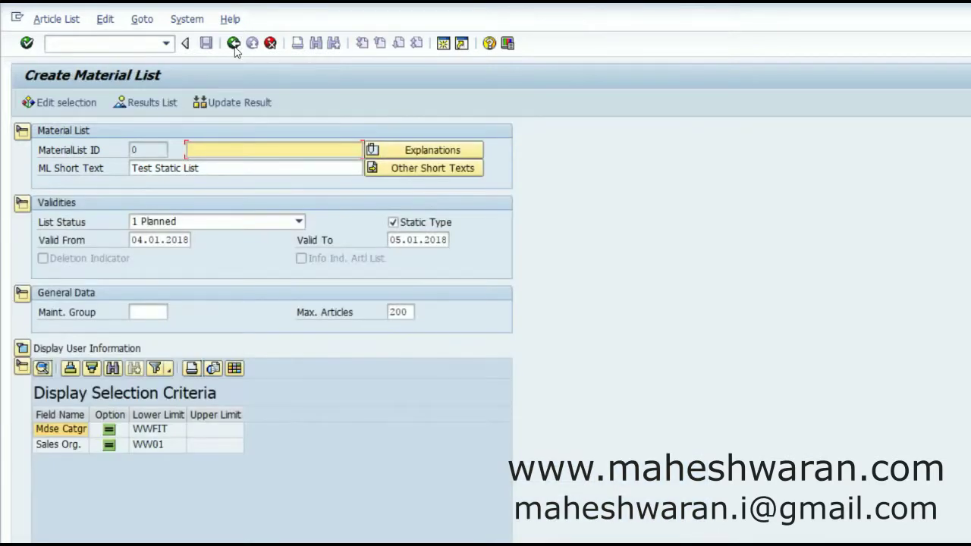
pyautogui.click(234, 44)
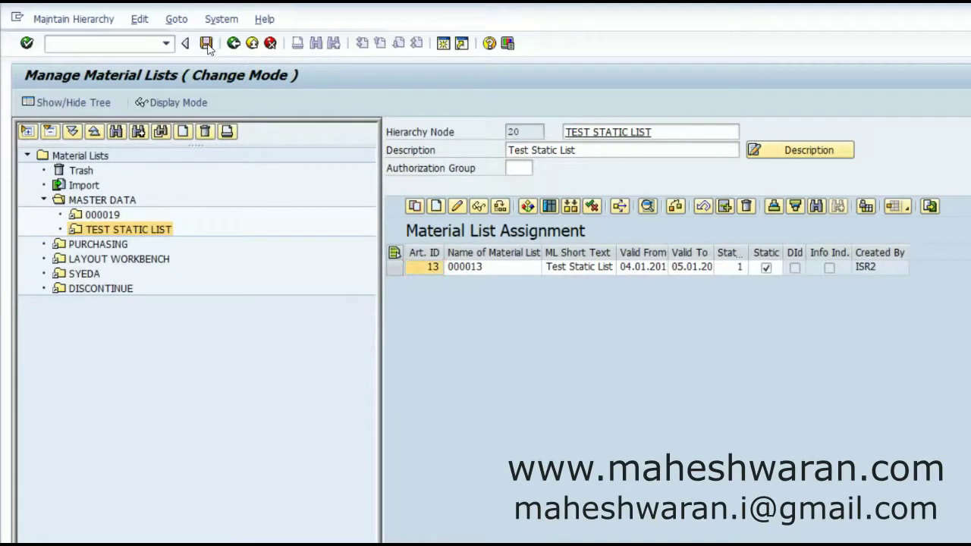
pyautogui.click(206, 44)
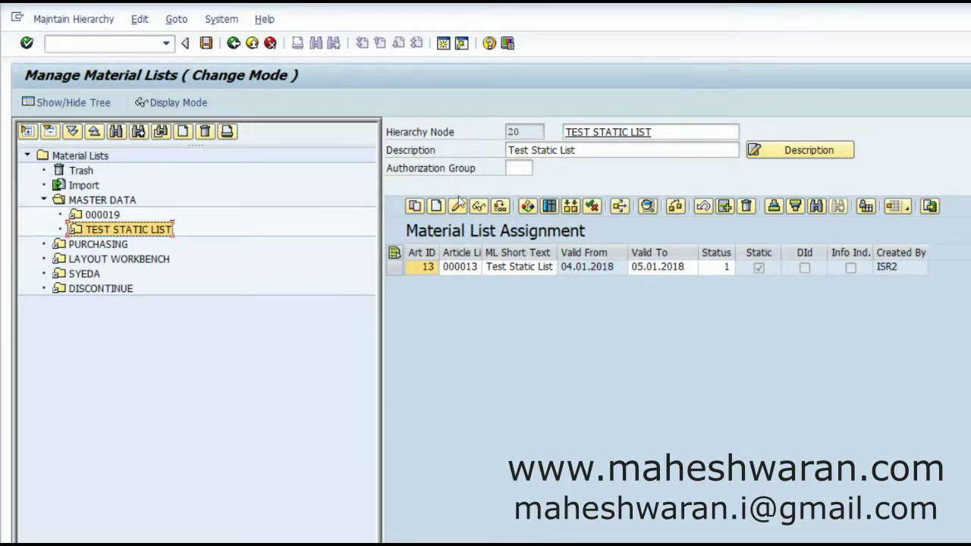
# Step: Create another material list under the same node with the short text "Test Dynamic List", leaving the ID name empty
pyautogui.click(435, 206)
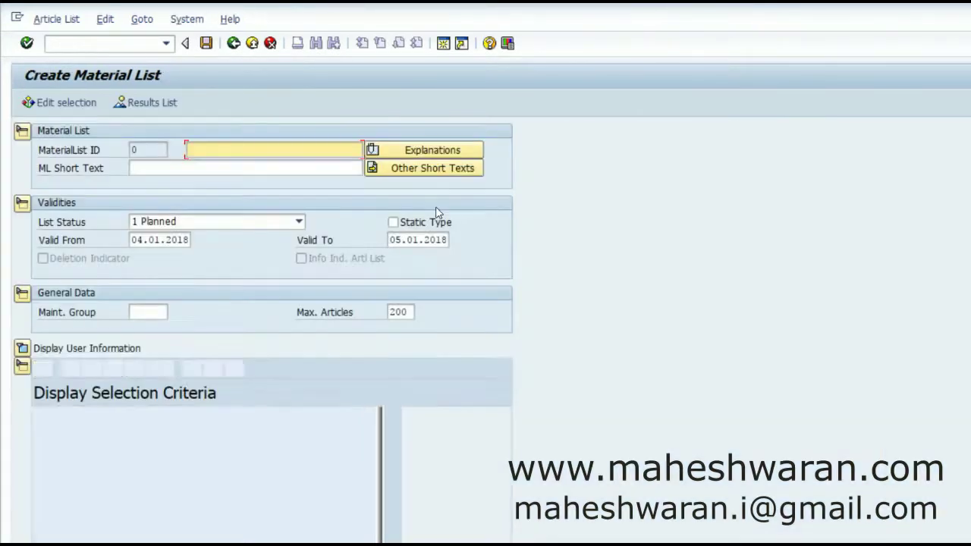
pyautogui.write('Test Dyna')
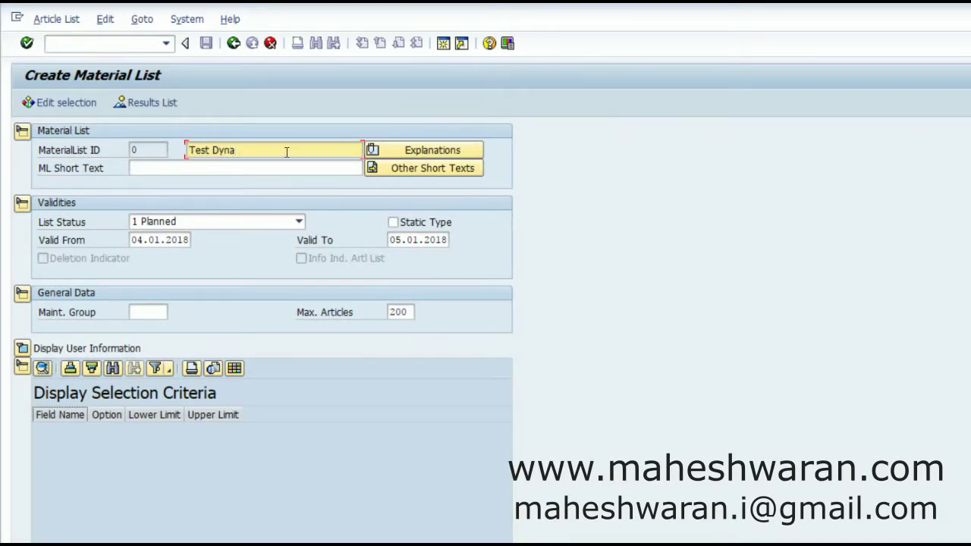
pyautogui.write('mic List')
pyautogui.hotkey('ctrl', 'a')
pyautogui.hotkey('ctrl', 'c')
pyautogui.press('BackSpace')
pyautogui.click(262, 168)
pyautogui.hotkey('ctrl', 'v')
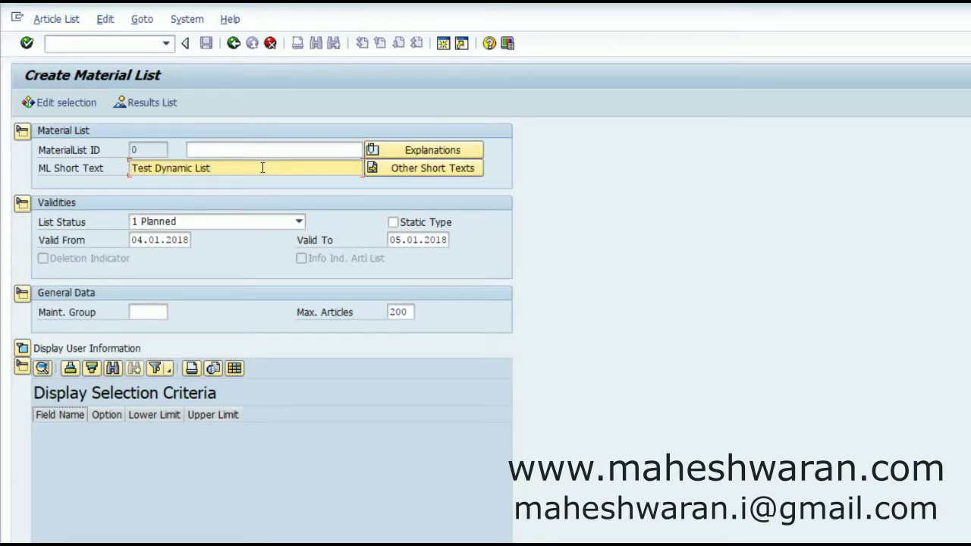
# Step: Define the dynamic list's selection parameters with merchandise category WWFIT and sales organization WW01
pyautogui.click(76, 102)
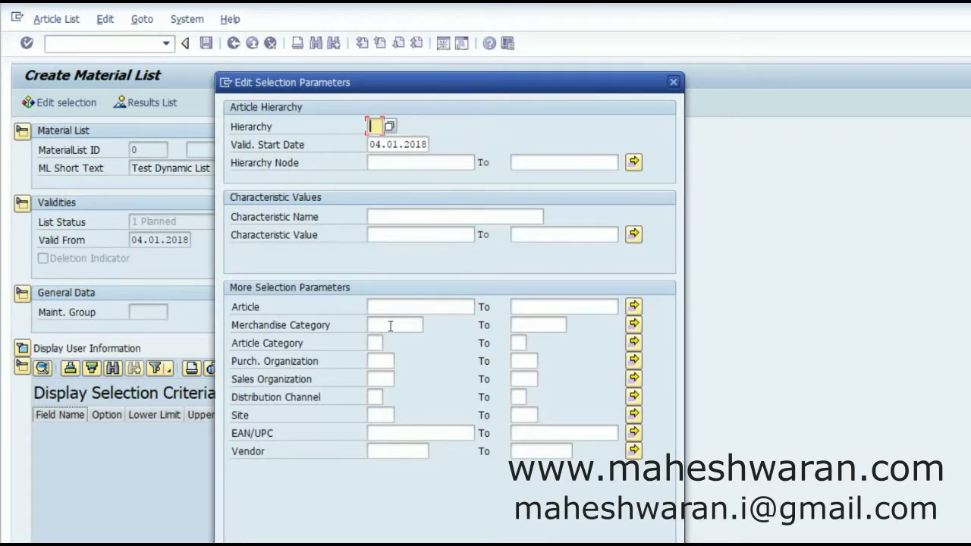
pyautogui.click(390, 326)
pyautogui.write('wwff')
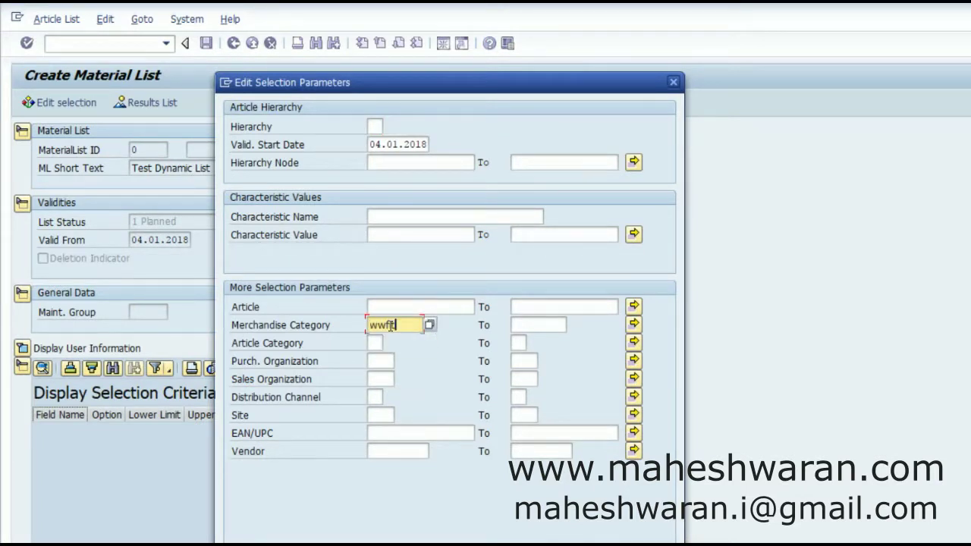
pyautogui.press('Tab')
pyautogui.press('Tab')
pyautogui.press('Tab')
pyautogui.write('ww')
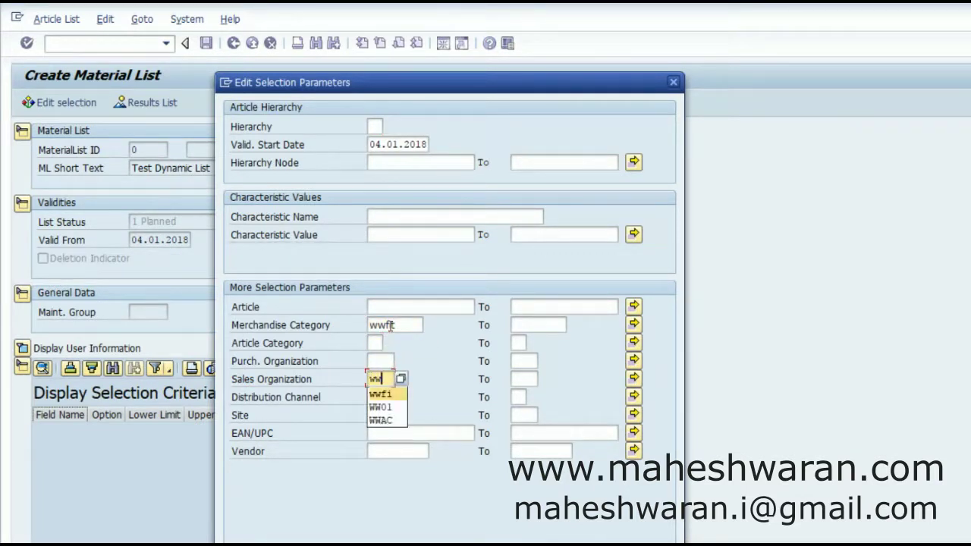
pyautogui.press('Down')
pyautogui.press('Return')
pyautogui.press('Return')
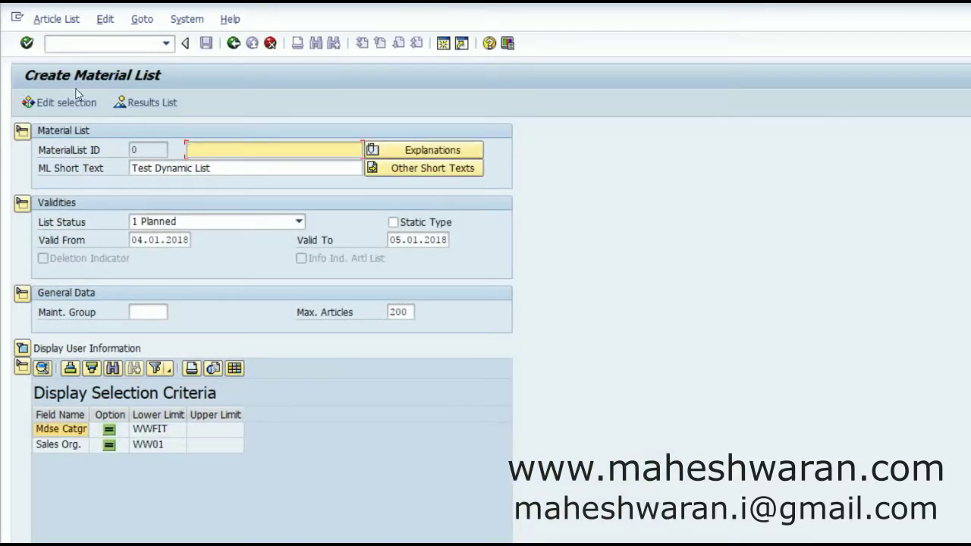
# Step: Check the dynamic list's results, return to the material list overview and save the new list
pyautogui.click(138, 103)
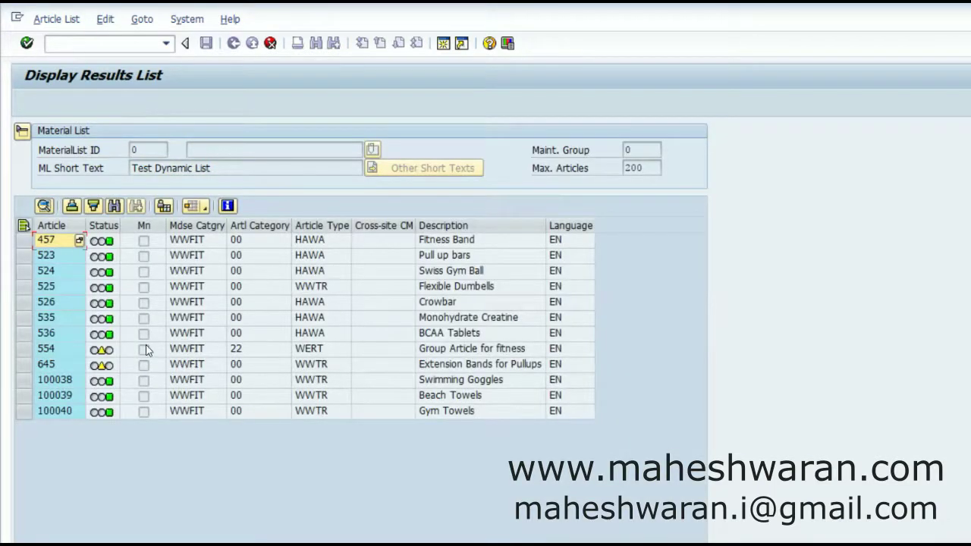
pyautogui.click(203, 303)
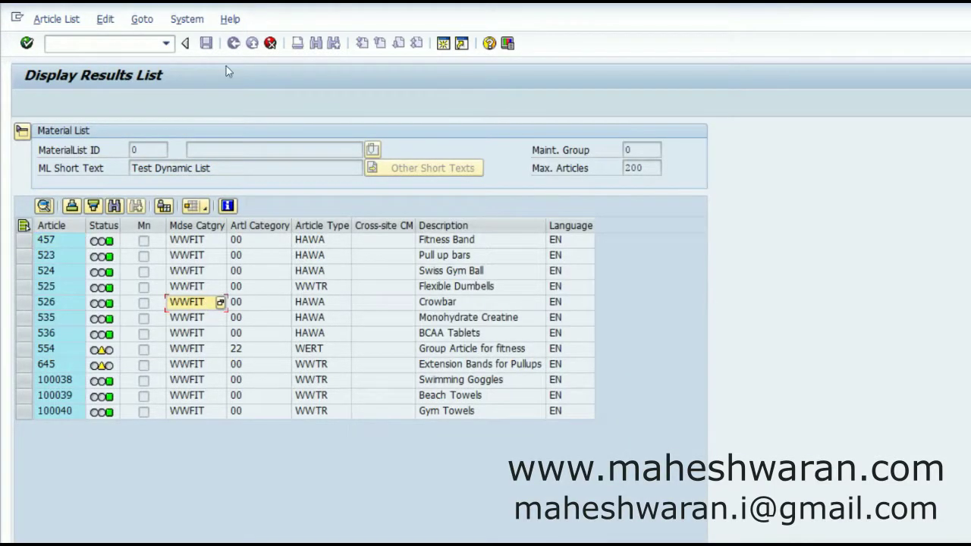
pyautogui.click(270, 45)
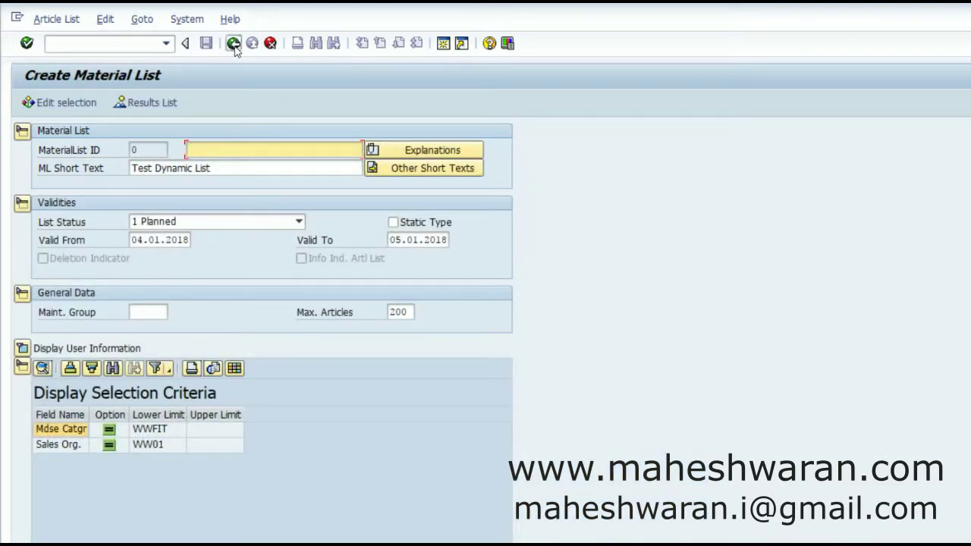
pyautogui.click(234, 44)
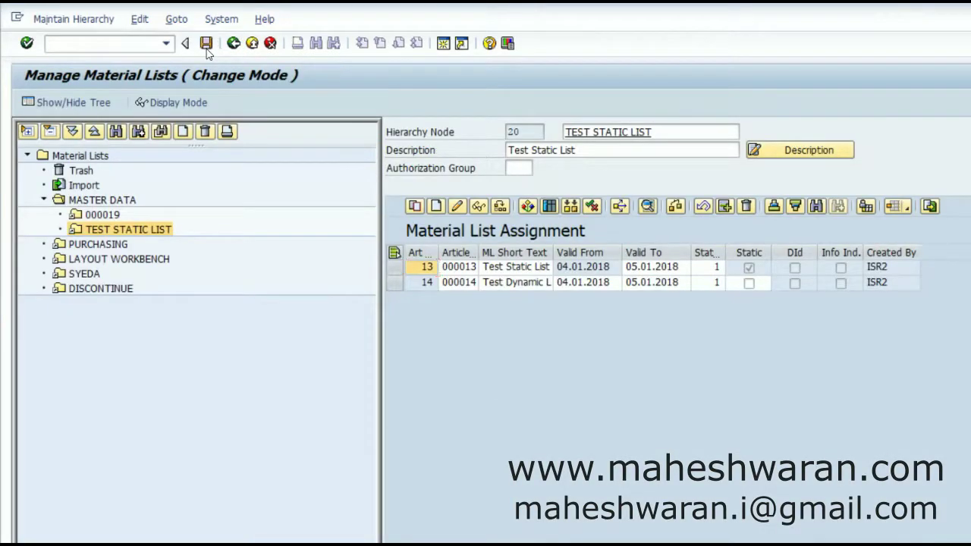
pyautogui.click(207, 47)
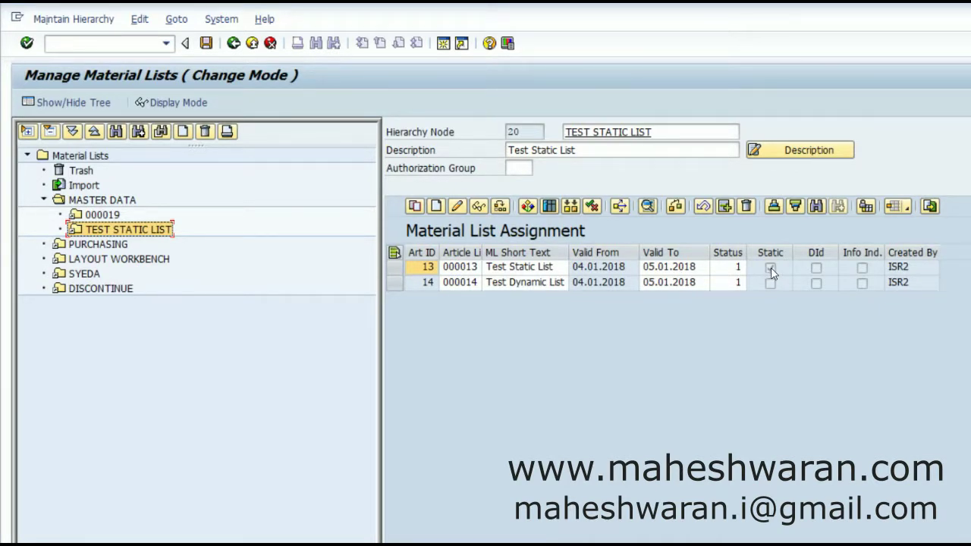
# Step: Leave material list maintenance and start the article creation transaction with /nmm41
pyautogui.click(145, 399)
pyautogui.click(116, 46)
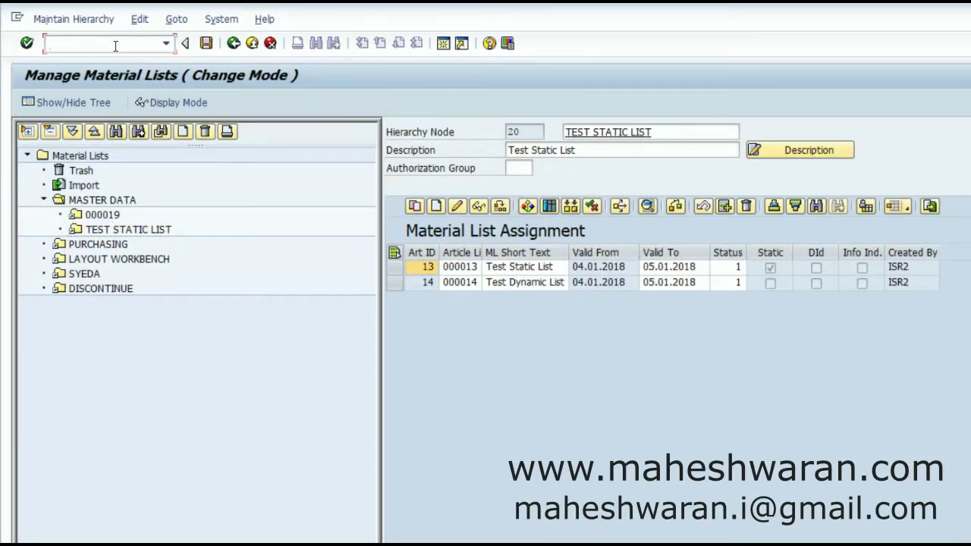
pyautogui.write('/nmm41')
pyautogui.press('Return')
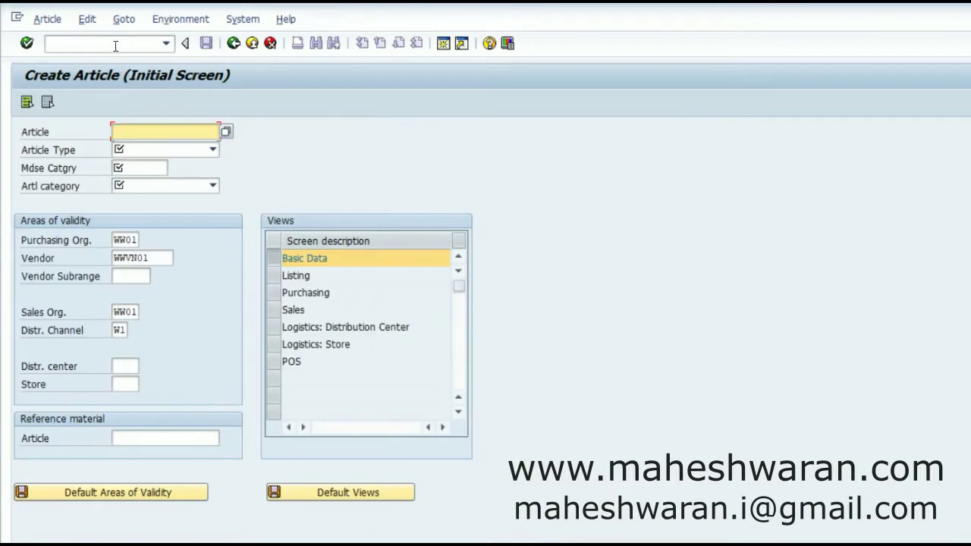
# Step: Start a new article with article type WWTR, merchandise category WWFIT and article category 00 Single article, and proceed to its basic data
pyautogui.click(212, 149)
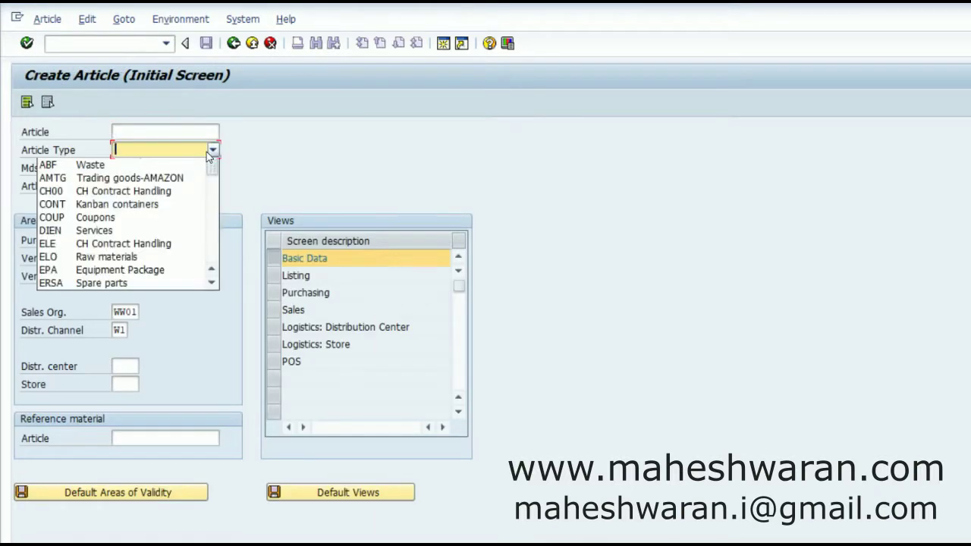
pyautogui.moveTo(212, 162); pyautogui.dragTo(218, 256)
pyautogui.click(174, 231)
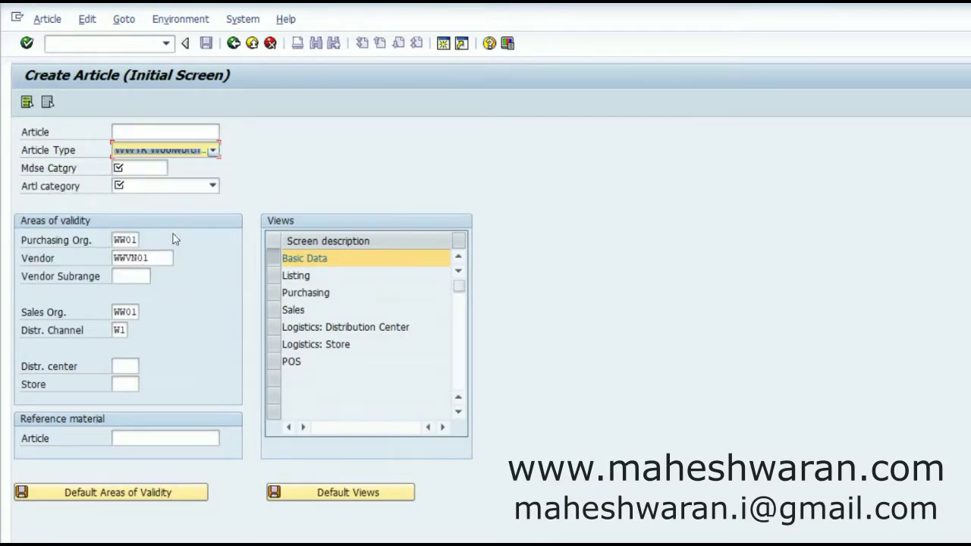
pyautogui.click(150, 167)
pyautogui.write('wwfit')
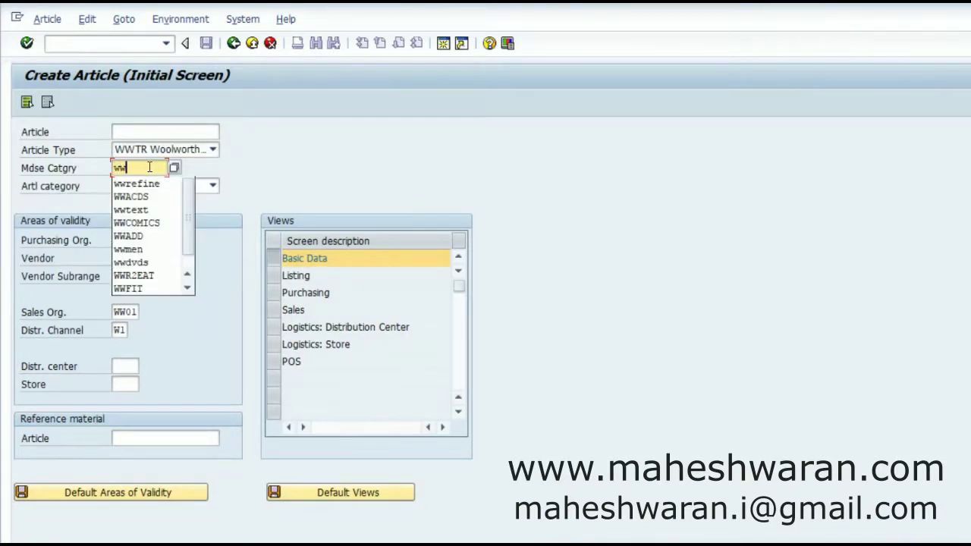
pyautogui.click(143, 185)
pyautogui.click(143, 185)
pyautogui.click(162, 201)
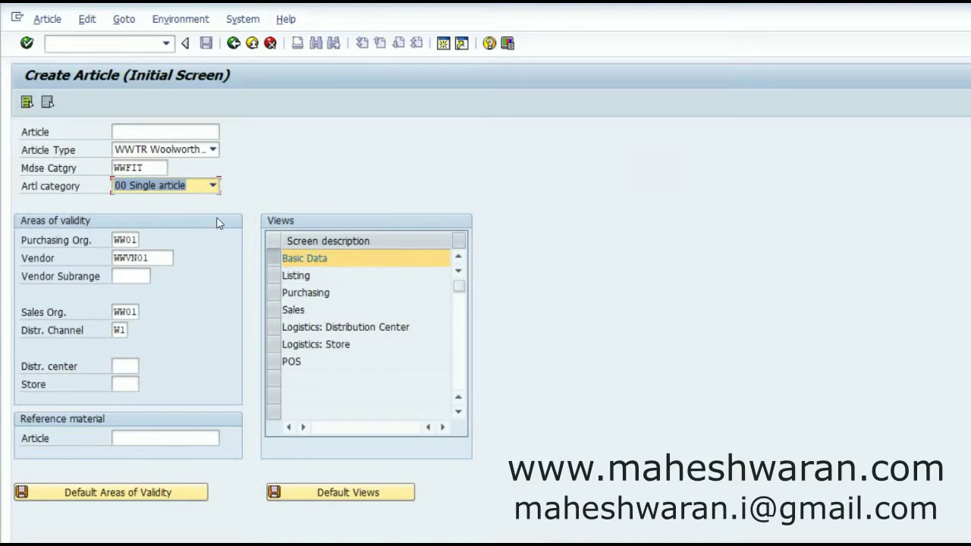
pyautogui.press('Return')
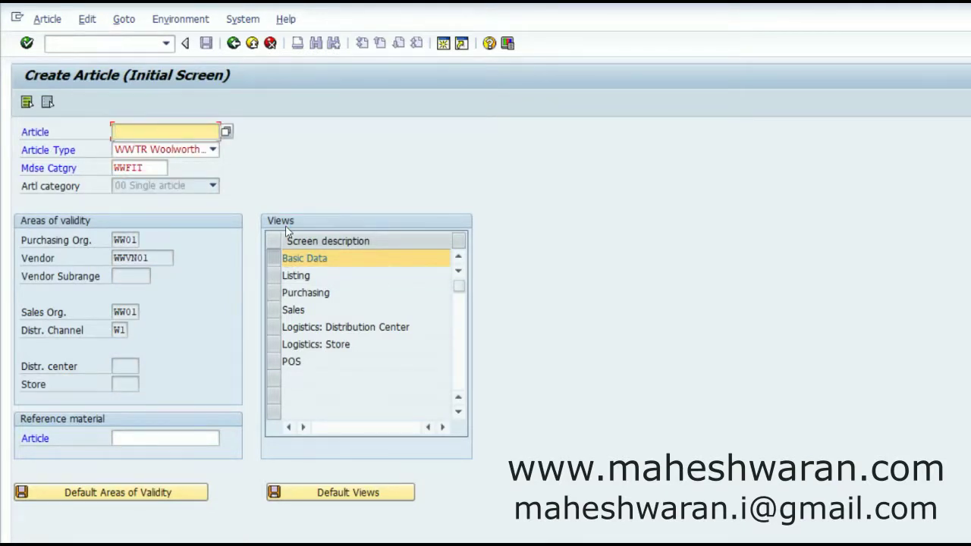
pyautogui.press('Return')
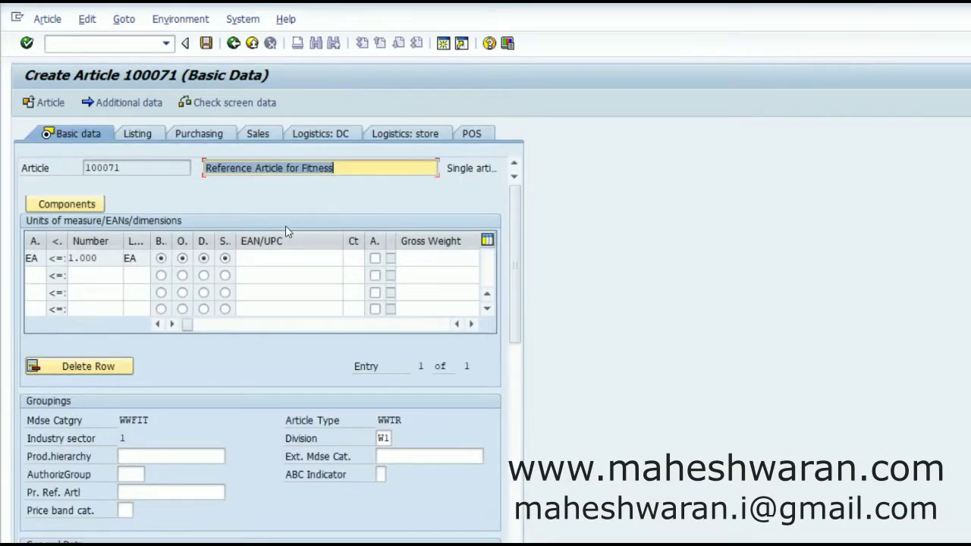
# Step: Enter the article description "Test Fit Material" and review the remaining basic data fields
pyautogui.write('Test ')
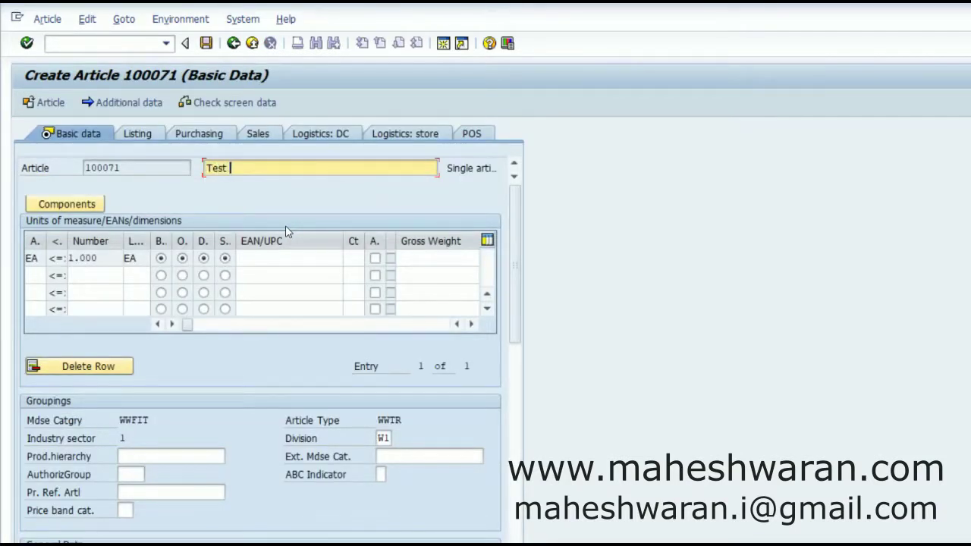
pyautogui.write('Fit Material')
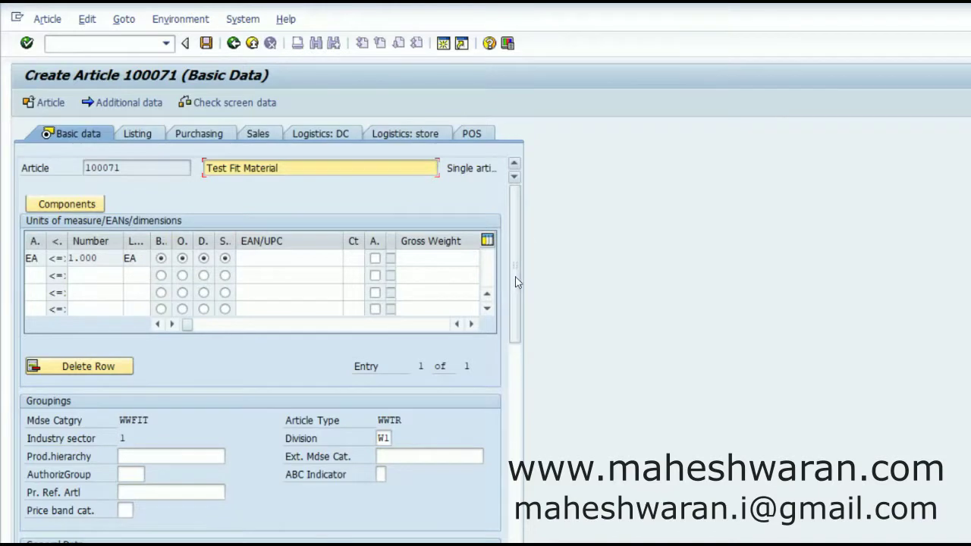
pyautogui.scroll(-5, 515, 281)
pyautogui.scroll(-3, 532, 387)
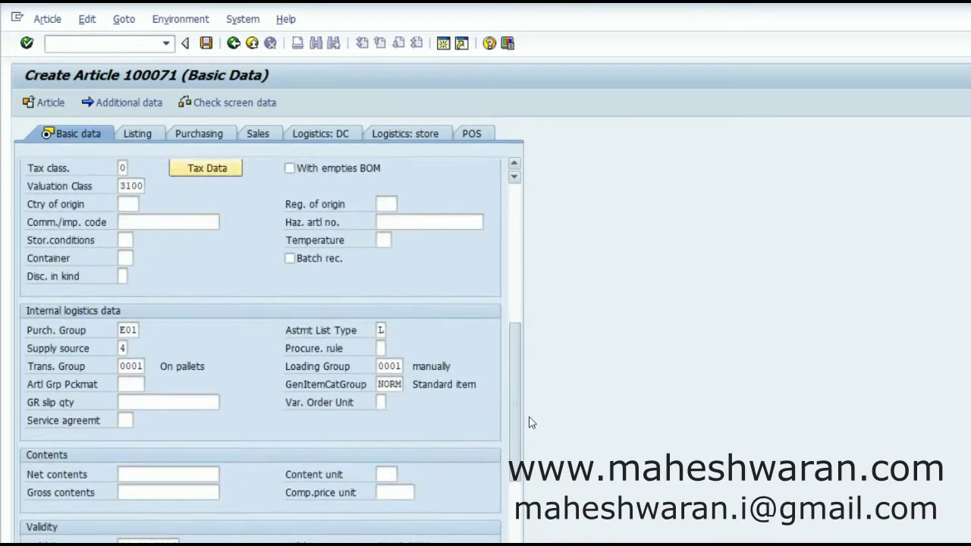
pyautogui.scroll(-6, 532, 423)
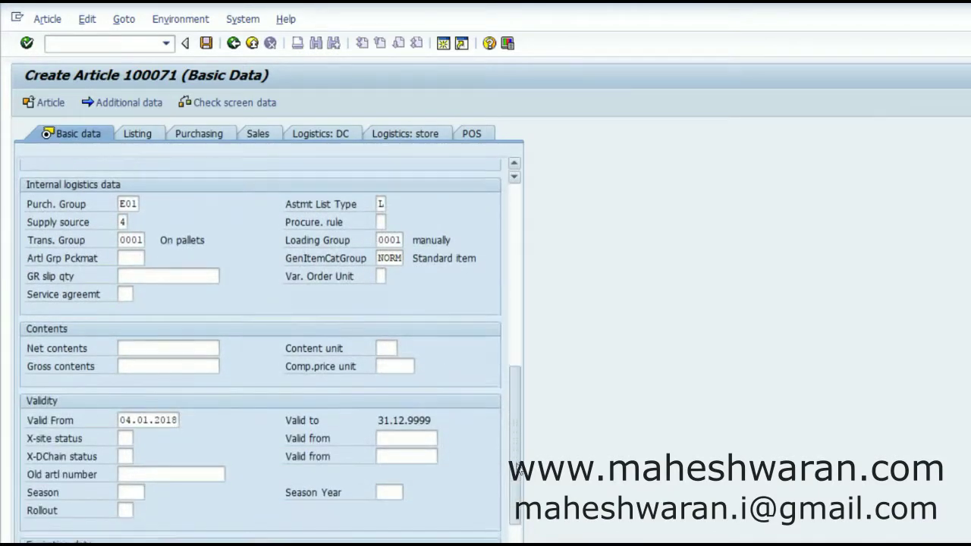
pyautogui.moveTo(515, 486); pyautogui.dragTo(521, 230)
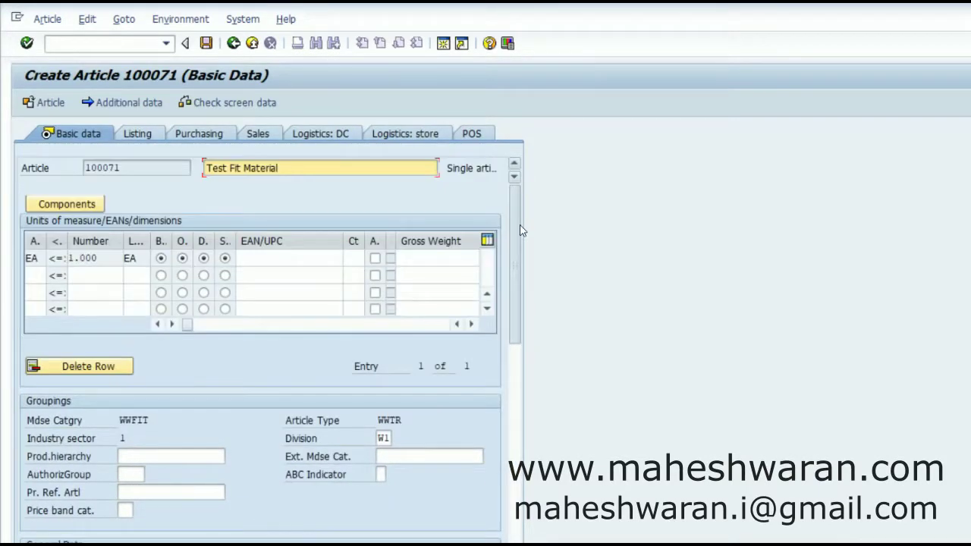
# Step: Set the store listing procedure to 02 in the article's listing data
pyautogui.click(145, 134)
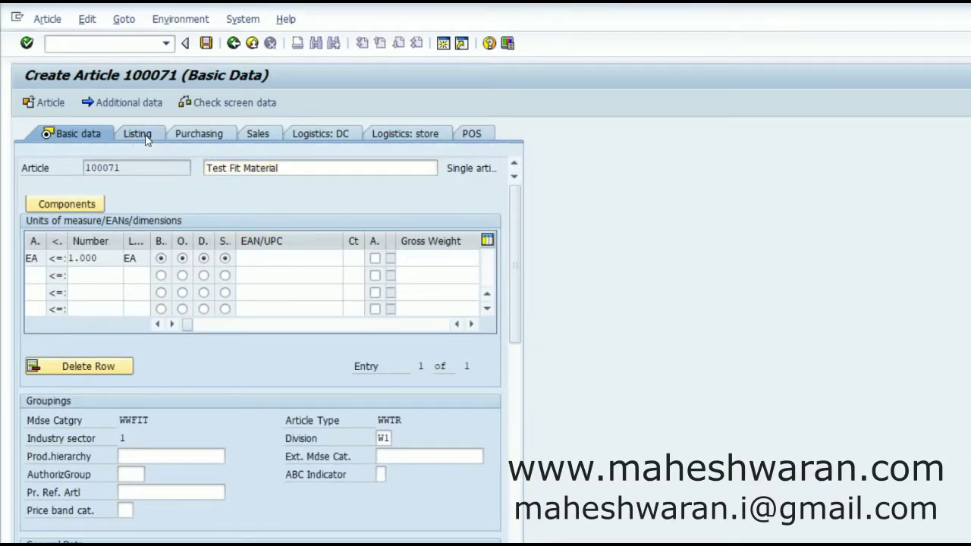
pyautogui.click(153, 312)
pyautogui.write('01')
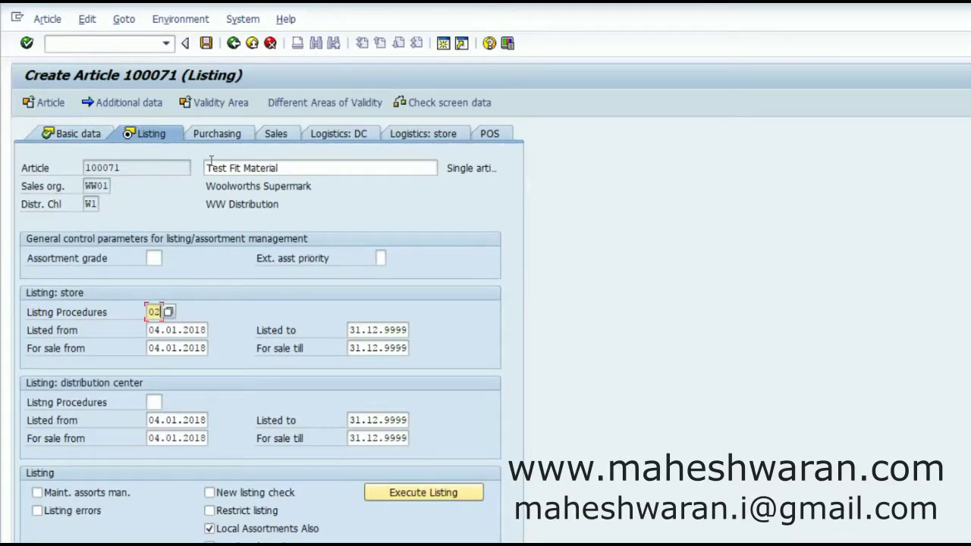
# Step: Set the tax code to V0 and the net price to 1 EUR in the purchasing data, and continue to the sales data
pyautogui.click(218, 137)
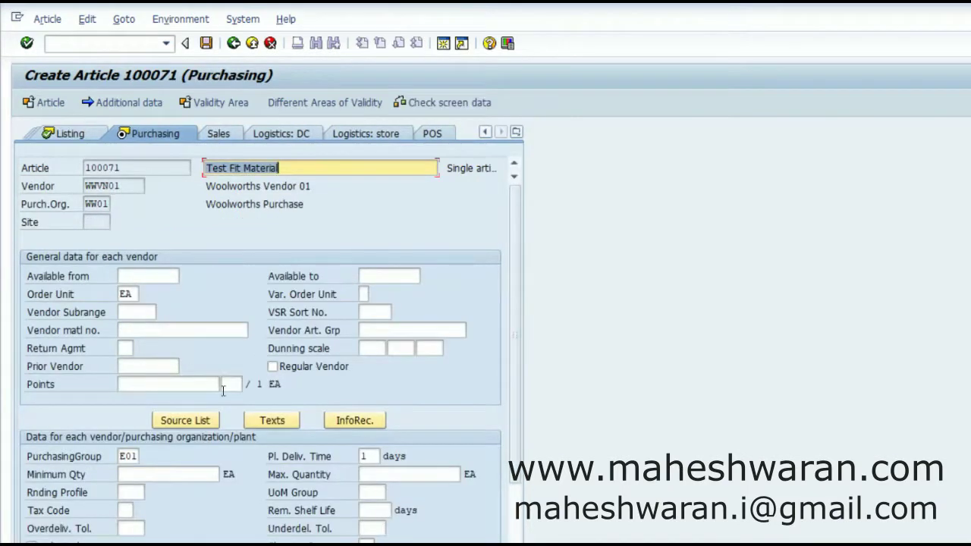
pyautogui.moveTo(516, 295); pyautogui.dragTo(517, 396)
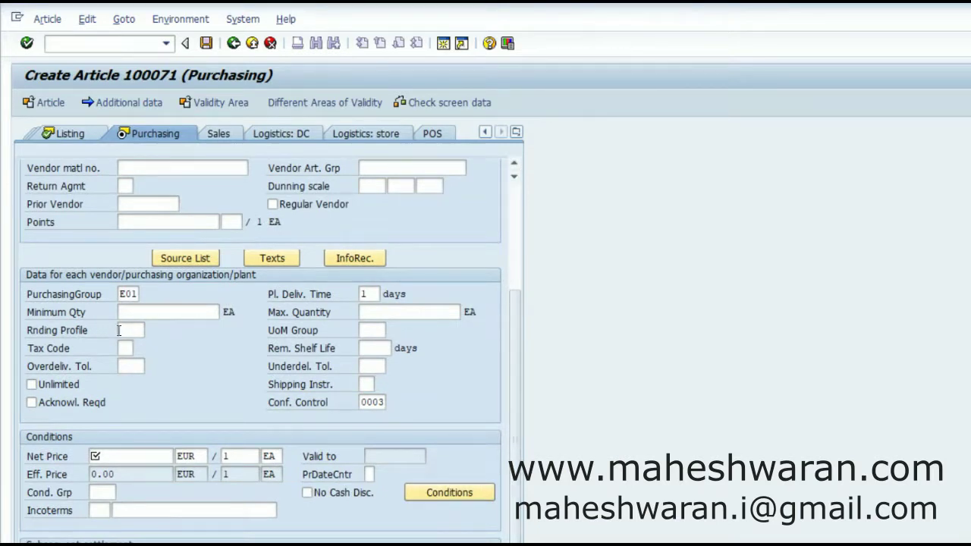
pyautogui.click(125, 348)
pyautogui.write('V0')
pyautogui.click(128, 457)
pyautogui.write('1')
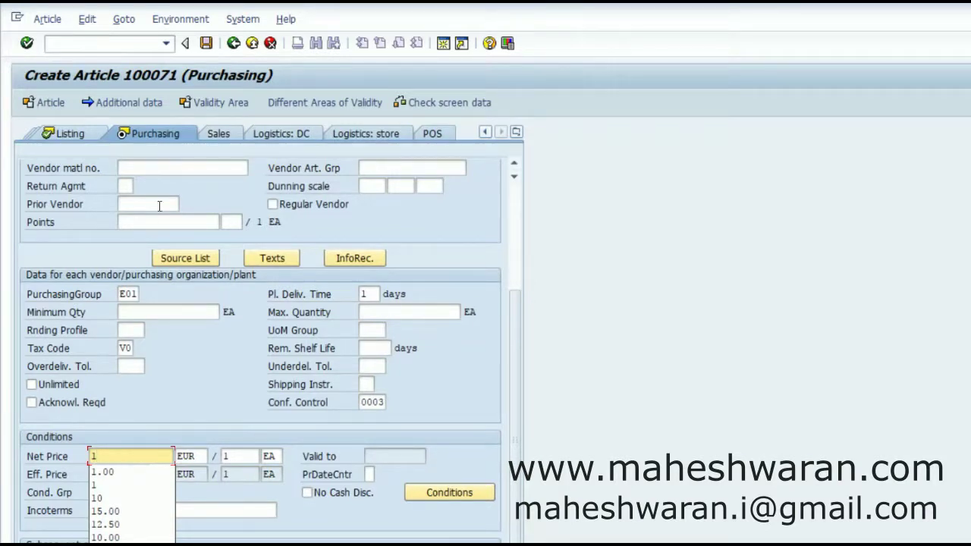
pyautogui.press('Return')
pyautogui.click(218, 135)
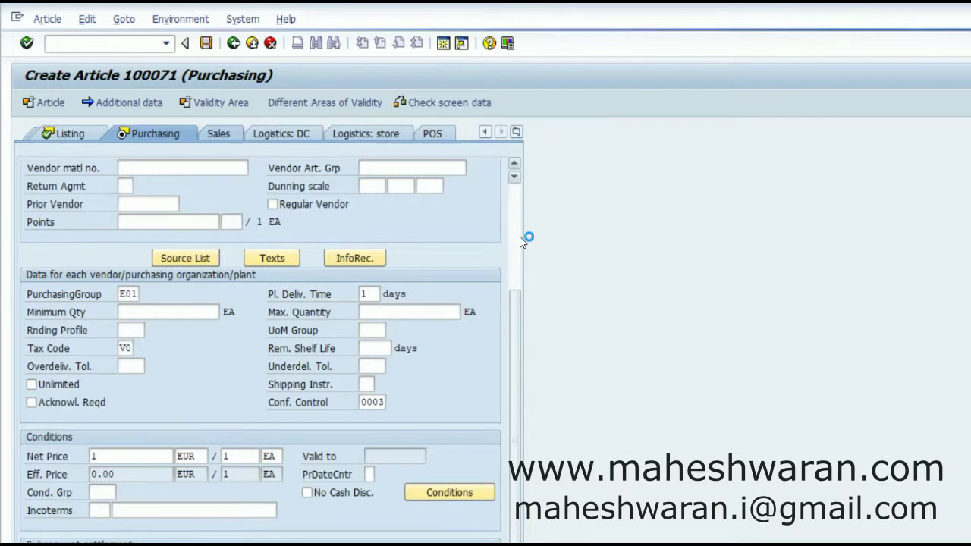
# Step: Set the vendor in the article's sales price calculation to WWVN01 and recalculate the sales price
pyautogui.scroll(-3, 516, 242)
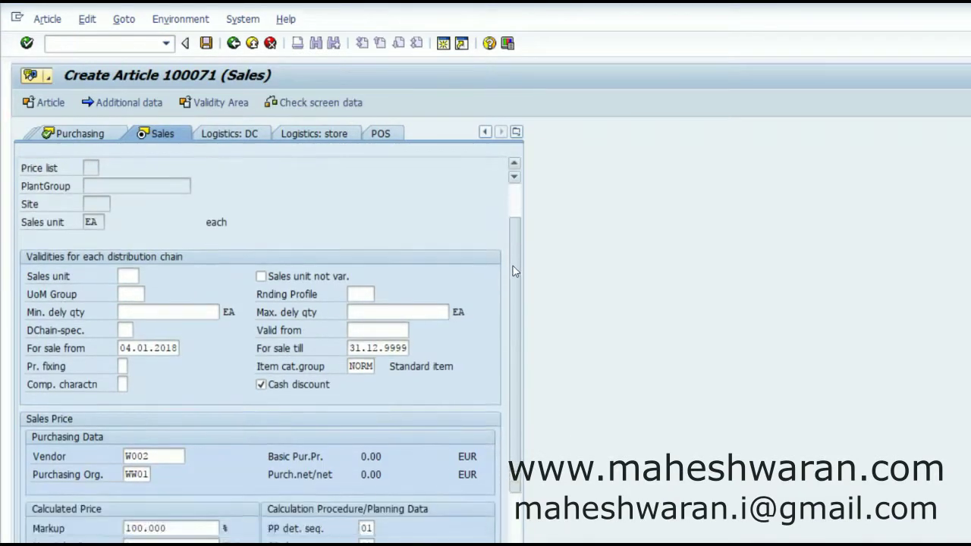
pyautogui.scroll(-3, 516, 272)
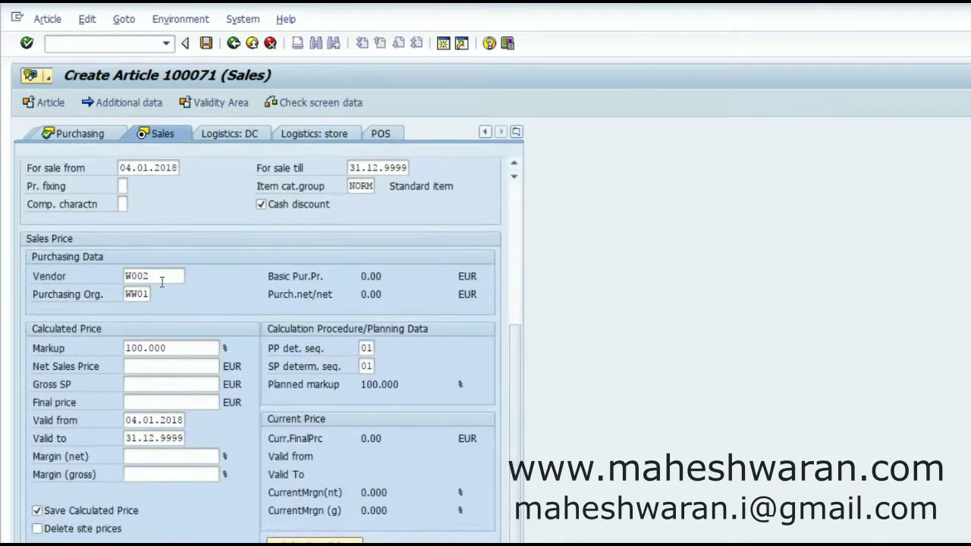
pyautogui.click(162, 280)
pyautogui.press('BackSpace')
pyautogui.press('BackSpace')
pyautogui.press('BackSpace')
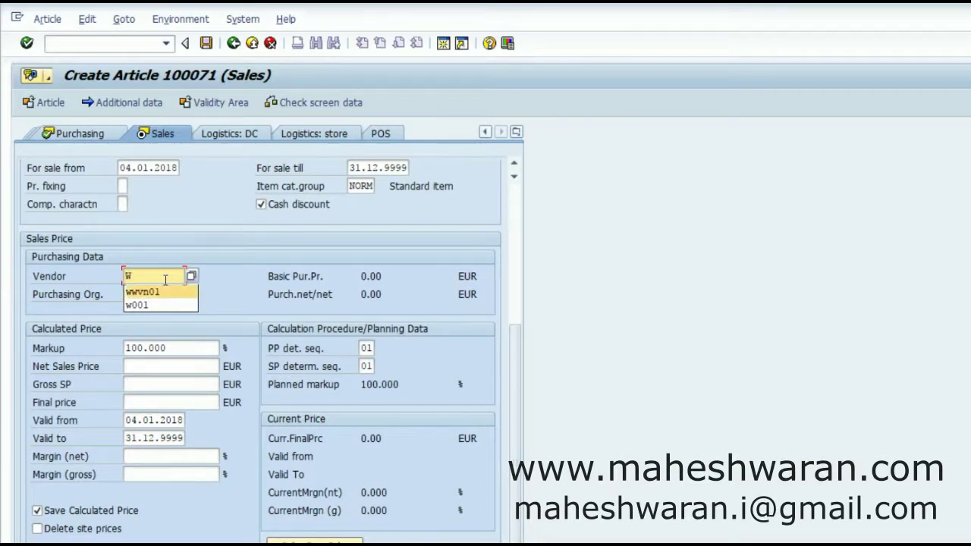
pyautogui.press('Return')
pyautogui.press('Return')
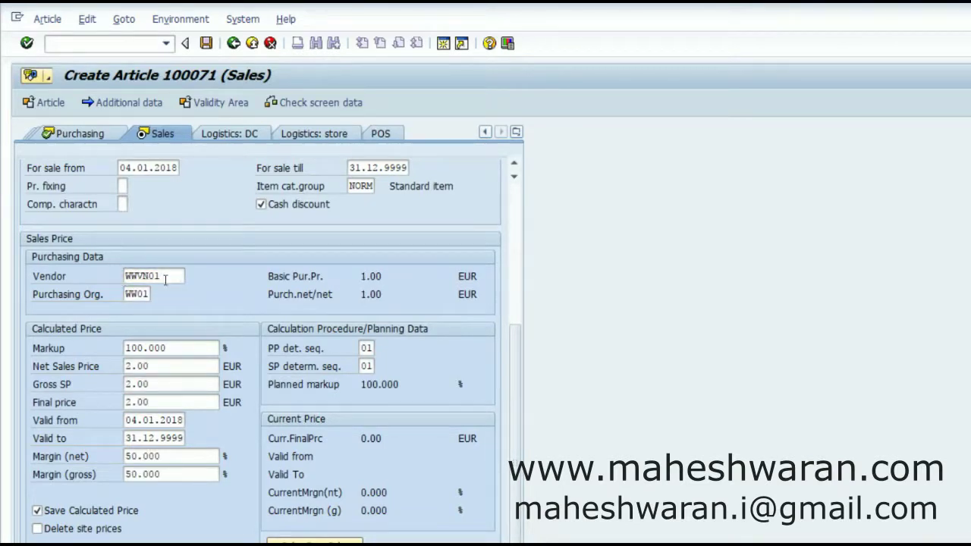
# Step: Set the RP type to ND and the availability check to 02 in the article's distribution center logistics data
pyautogui.click(213, 139)
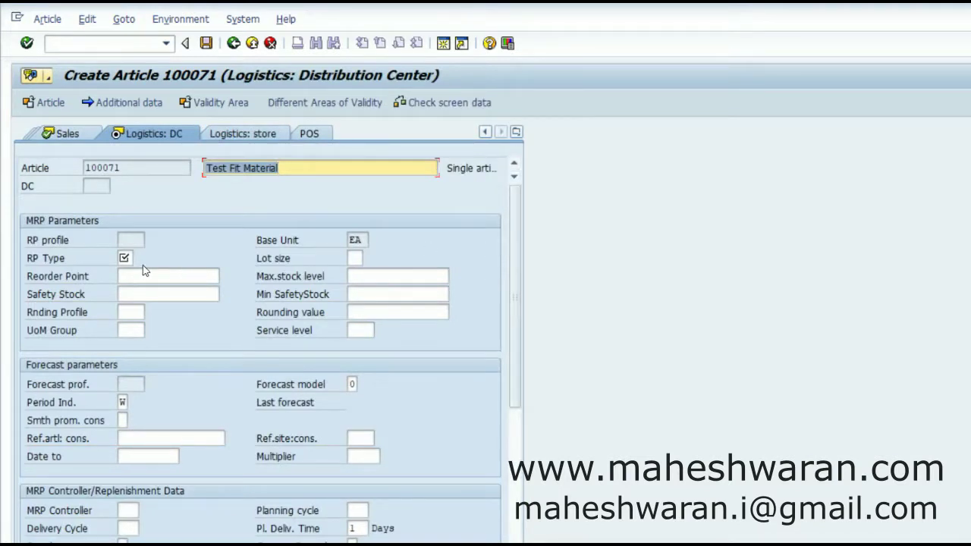
pyautogui.click(125, 258)
pyautogui.write('ND')
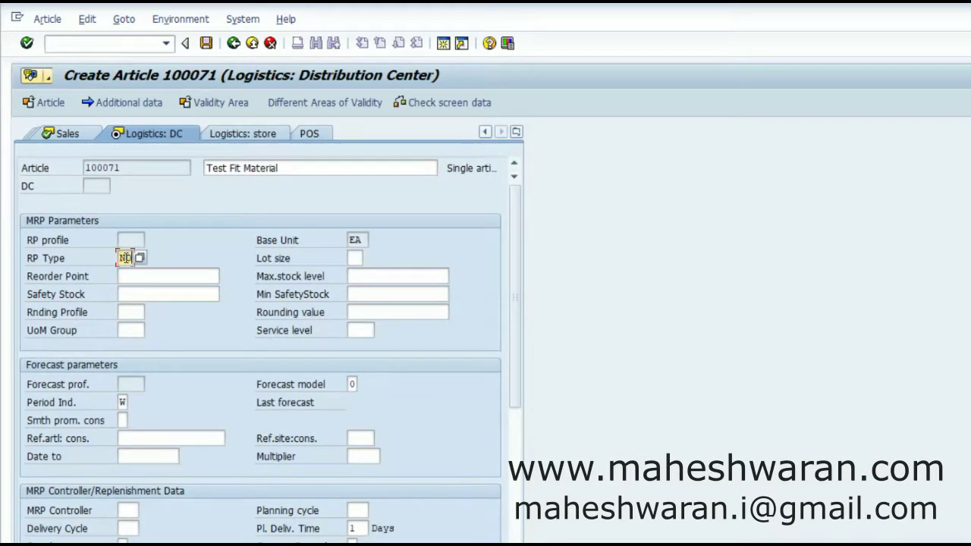
pyautogui.moveTo(519, 267); pyautogui.dragTo(522, 401)
pyautogui.click(352, 384)
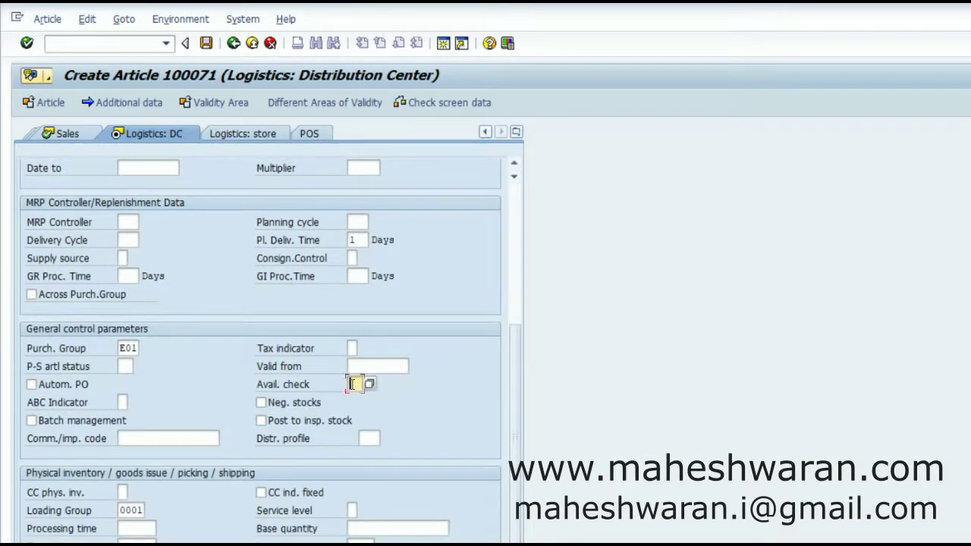
pyautogui.write('02')
# Step: Enable automatic PO and negative stocks for the distribution center, with distribution profile OP1 and storage location 0006
pyautogui.click(31, 385)
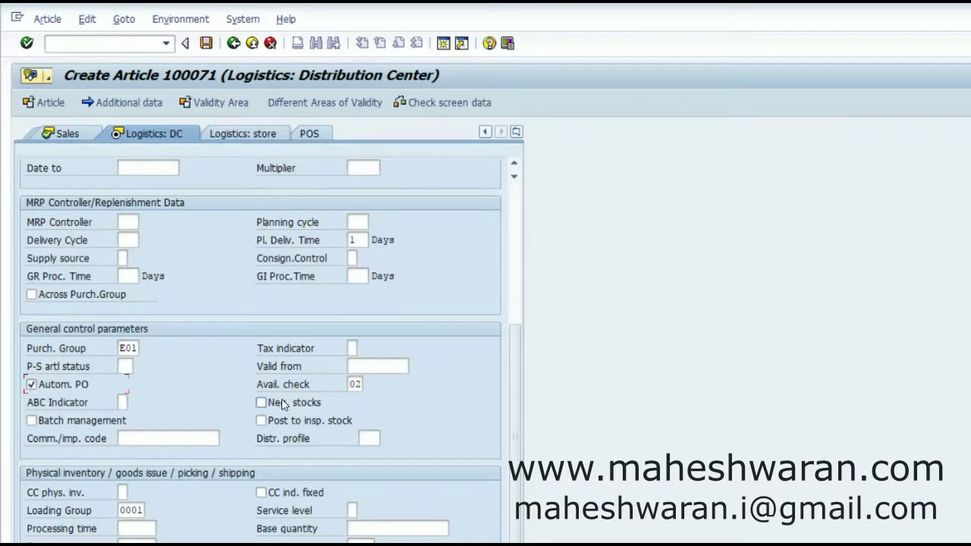
pyautogui.moveTo(515, 409); pyautogui.dragTo(515, 463)
pyautogui.click(368, 333)
pyautogui.write('op1')
pyautogui.click(135, 493)
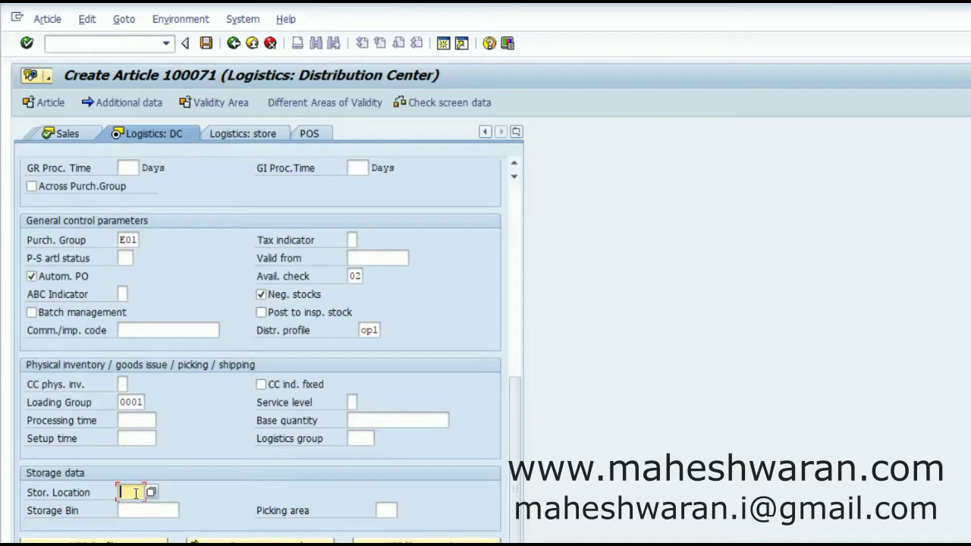
pyautogui.write('0006')
# Step: Proceed to the store logistics data, clearing the sales organization and distribution channel from the areas of validity
pyautogui.click(244, 135)
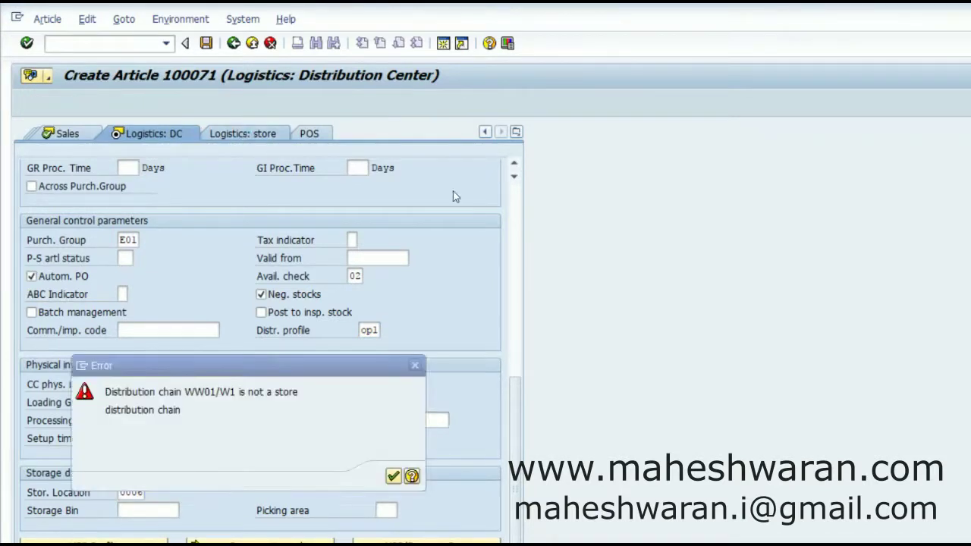
pyautogui.click(394, 477)
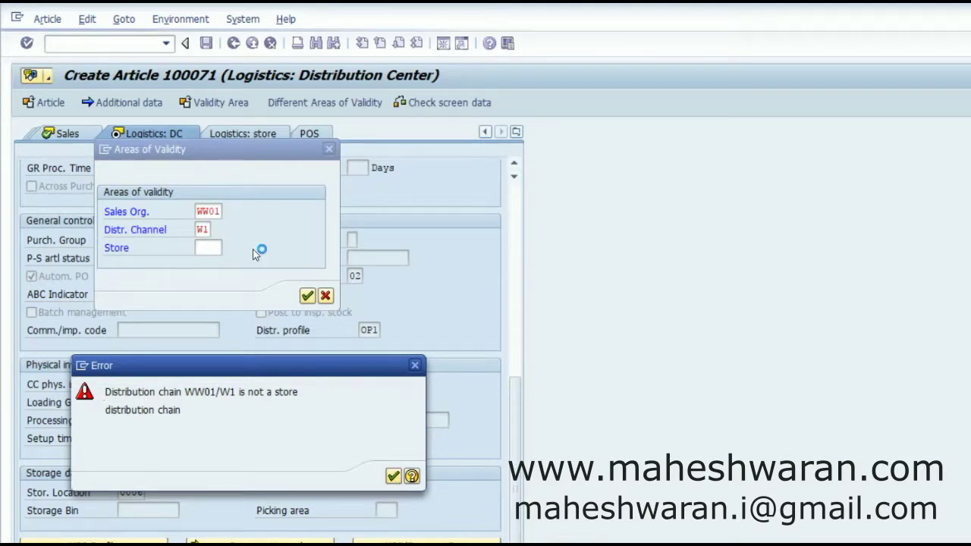
pyautogui.press('Delete')
pyautogui.press('Tab')
pyautogui.press('Delete')
pyautogui.press('Return')
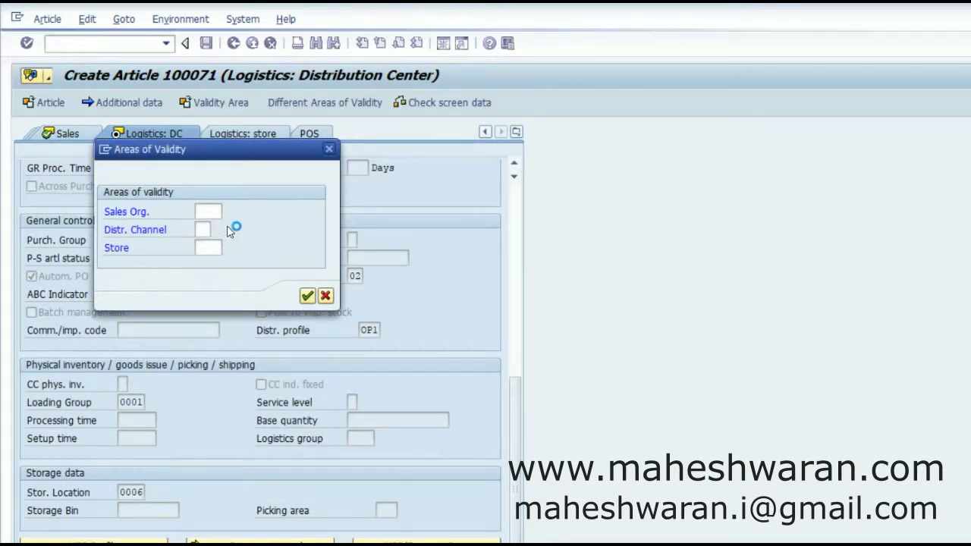
# Step: Set the RP type to ND and the availability check to 02 in the article's store logistics data
pyautogui.click(130, 295)
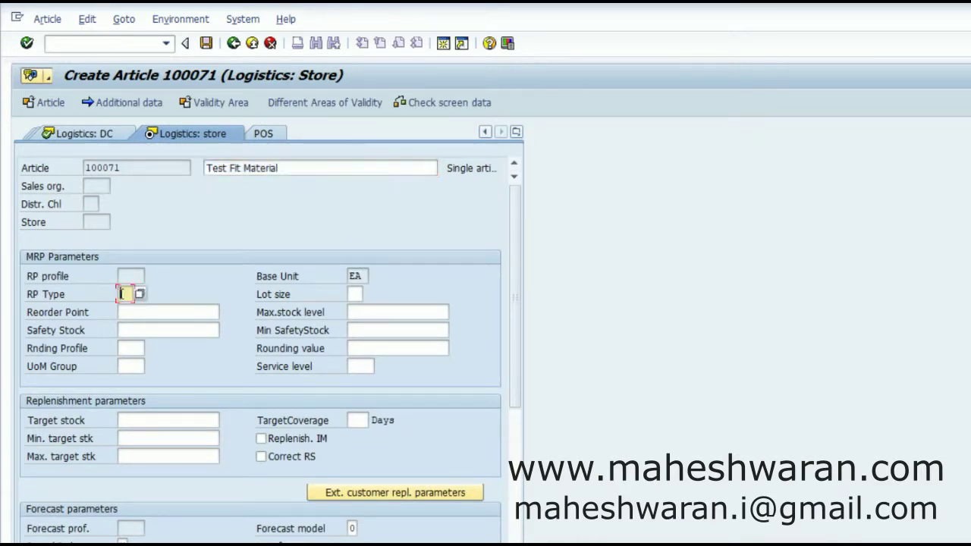
pyautogui.write('ND')
pyautogui.scroll(-5, 512, 360)
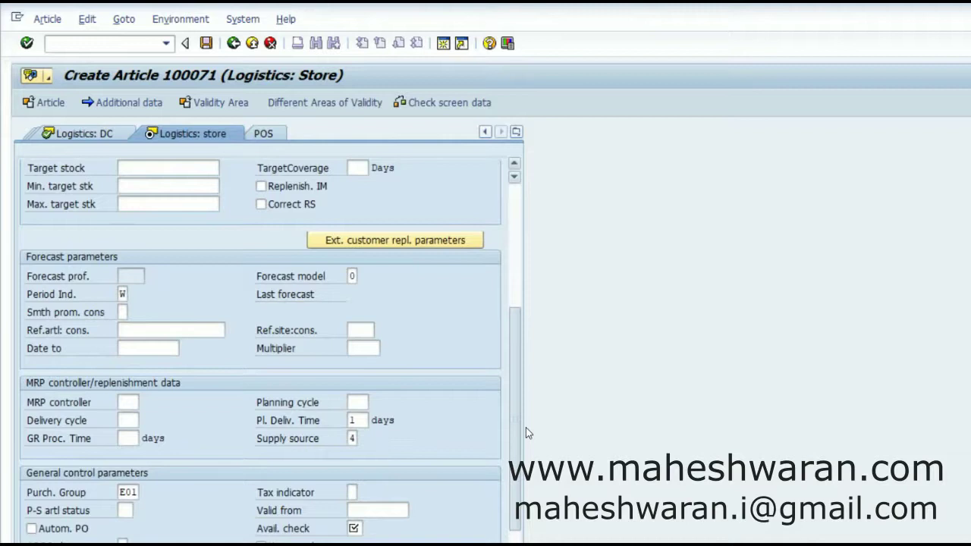
pyautogui.scroll(-5, 526, 429)
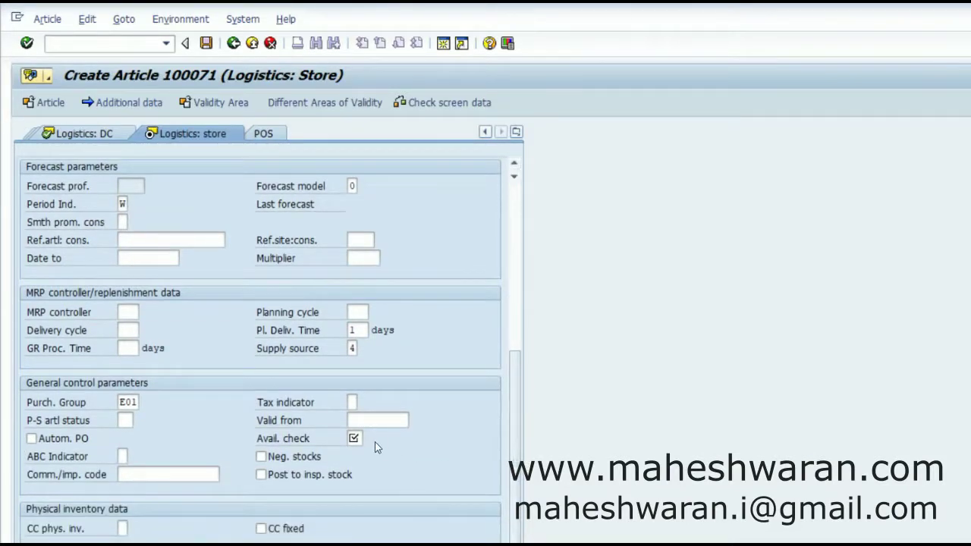
pyautogui.click(353, 439)
pyautogui.write('02')
# Step: Enable automatic PO and negative stocks for the store, and set its storage location to 0001
pyautogui.click(67, 442)
pyautogui.scroll(-1, 507, 427)
pyautogui.click(131, 529)
pyautogui.write('0001')
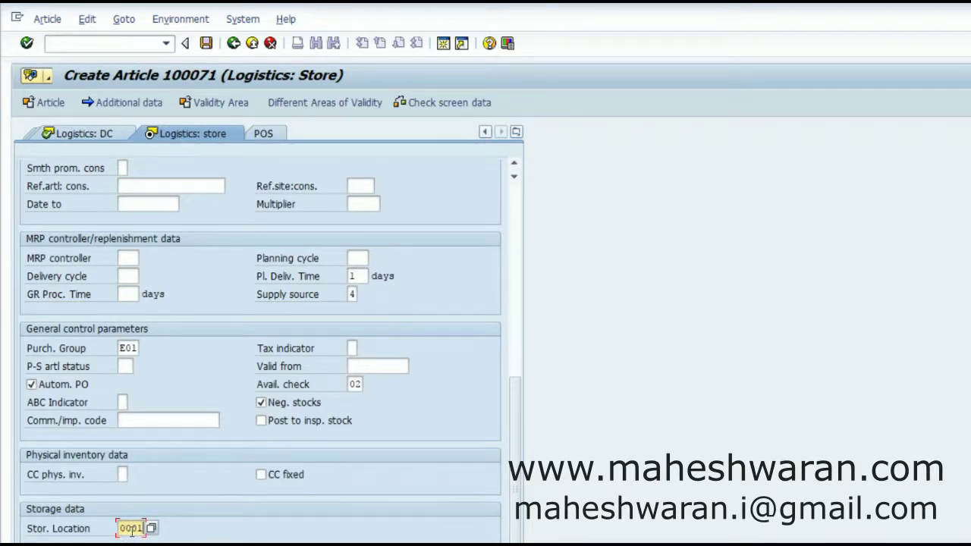
# Step: Proceed to the article's POS data, save the new article and leave article creation
pyautogui.click(262, 134)
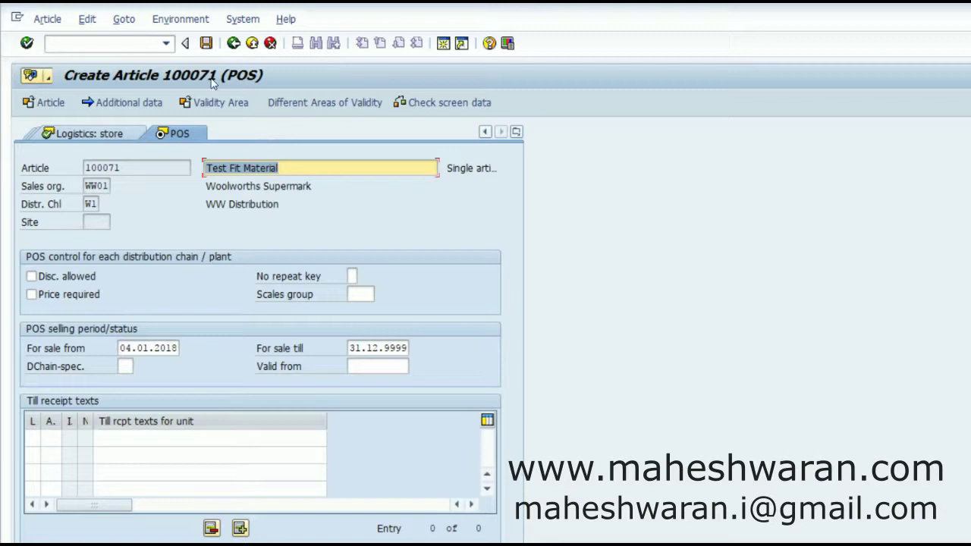
pyautogui.click(207, 43)
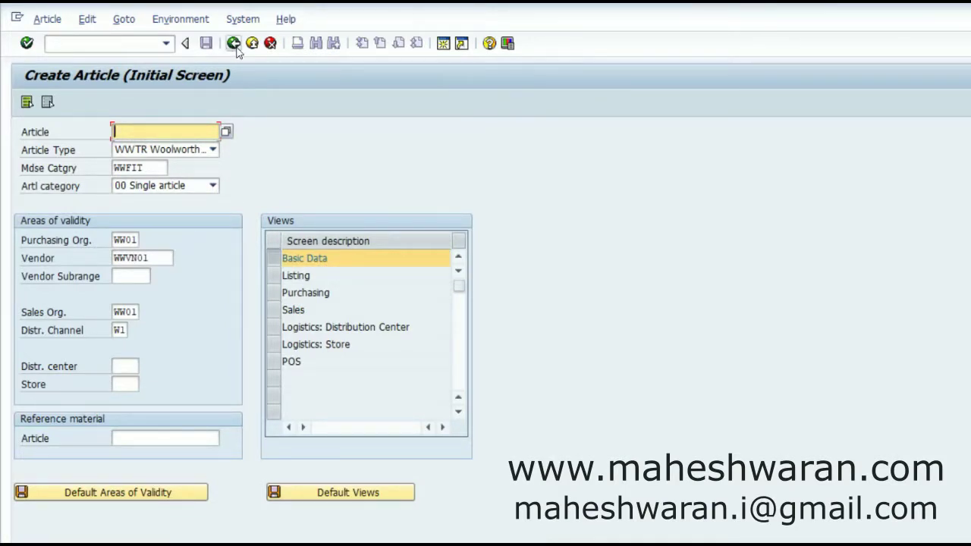
pyautogui.click(235, 45)
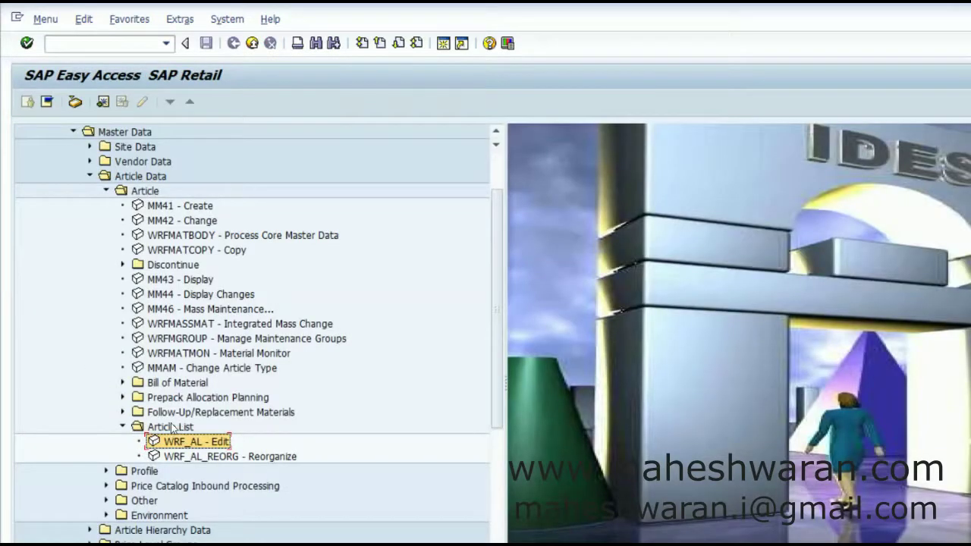
# Step: Open the article list maintenance in change mode and select the TEST STATIC LIST node under MASTER DATA
pyautogui.doubleClick(171, 448)
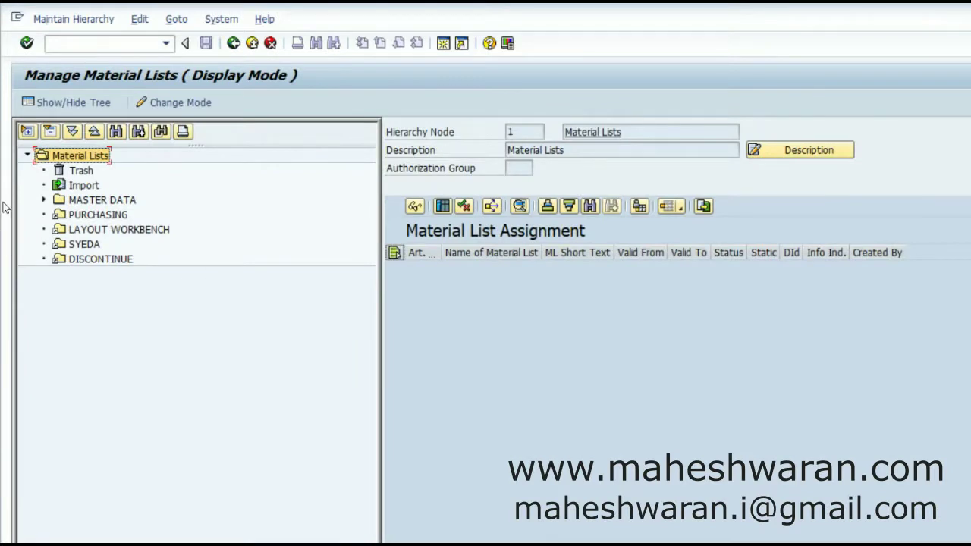
pyautogui.click(175, 102)
pyautogui.click(43, 199)
pyautogui.click(109, 231)
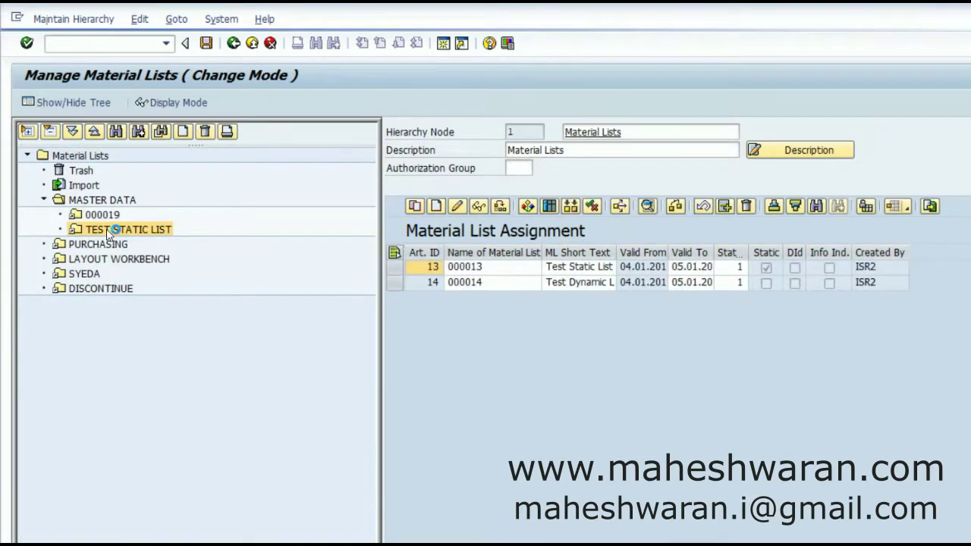
# Step: Display the articles assigned to the Test Static List and enlarge the article table to check its entries
pyautogui.click(396, 268)
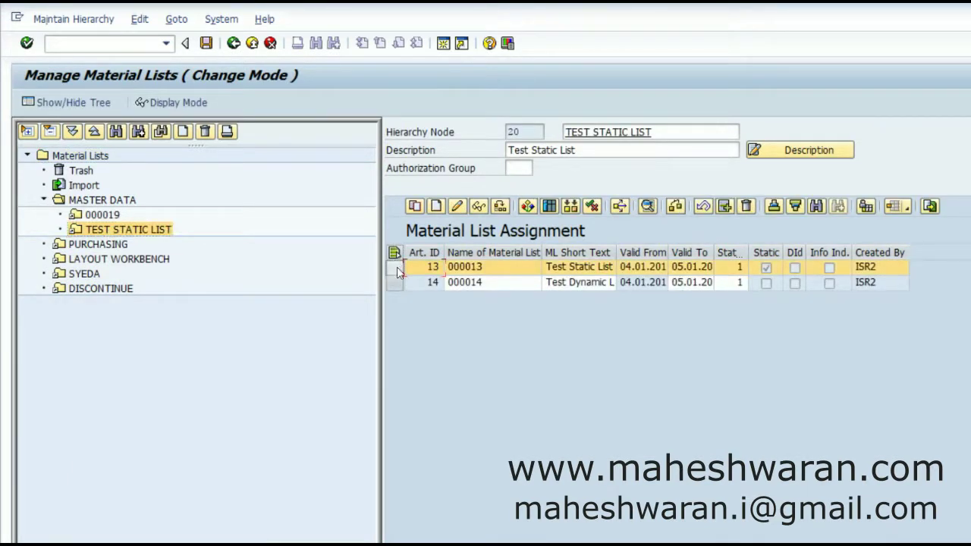
pyautogui.click(549, 206)
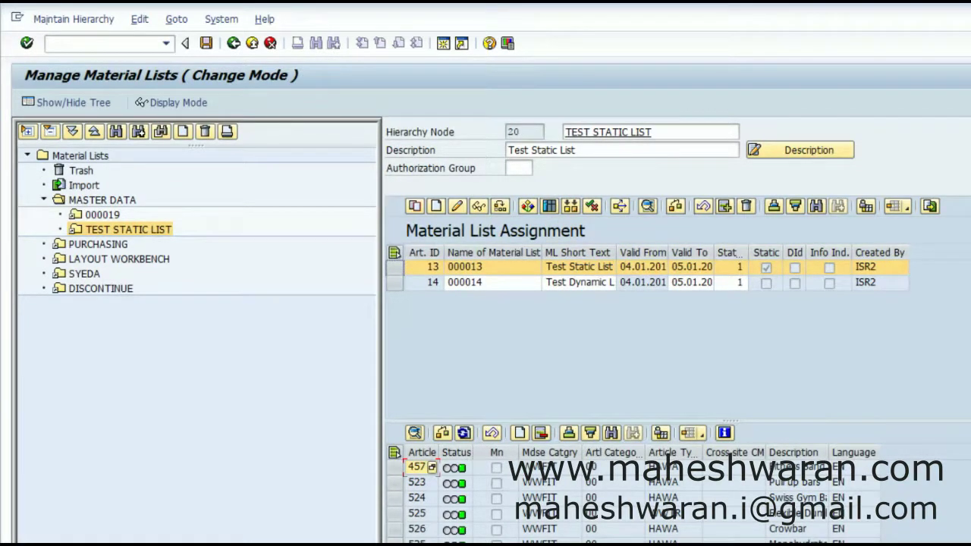
pyautogui.scroll(-3, 645, 497)
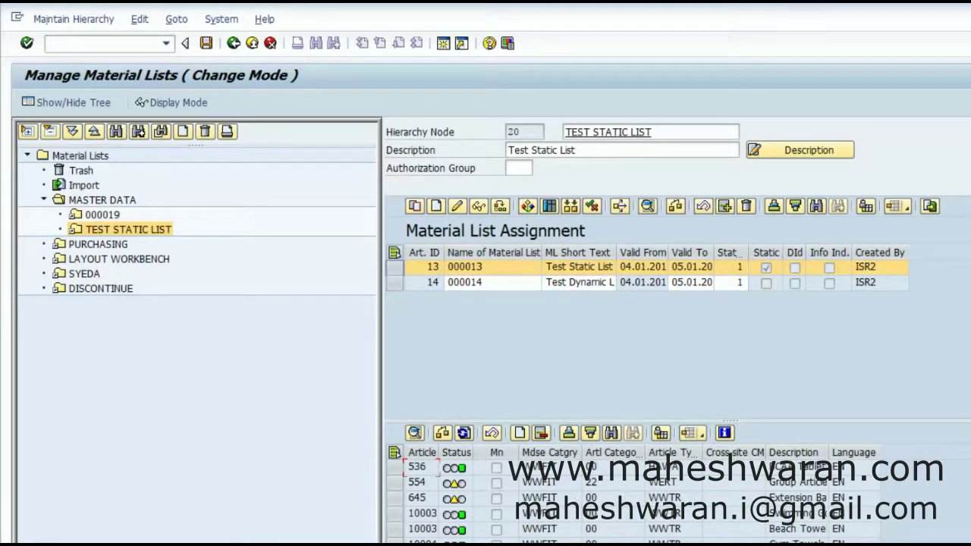
pyautogui.scroll(3, 645, 497)
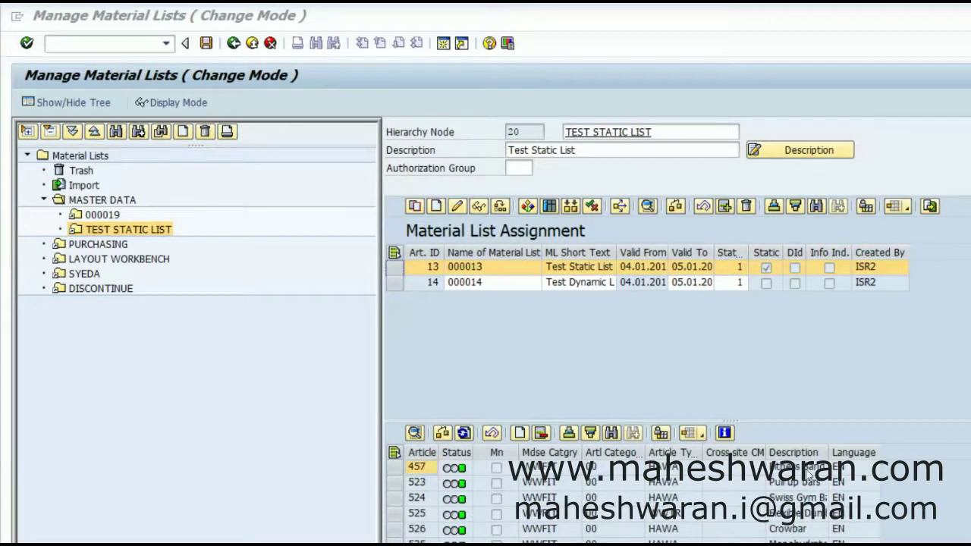
pyautogui.moveTo(674, 420); pyautogui.dragTo(664, 312)
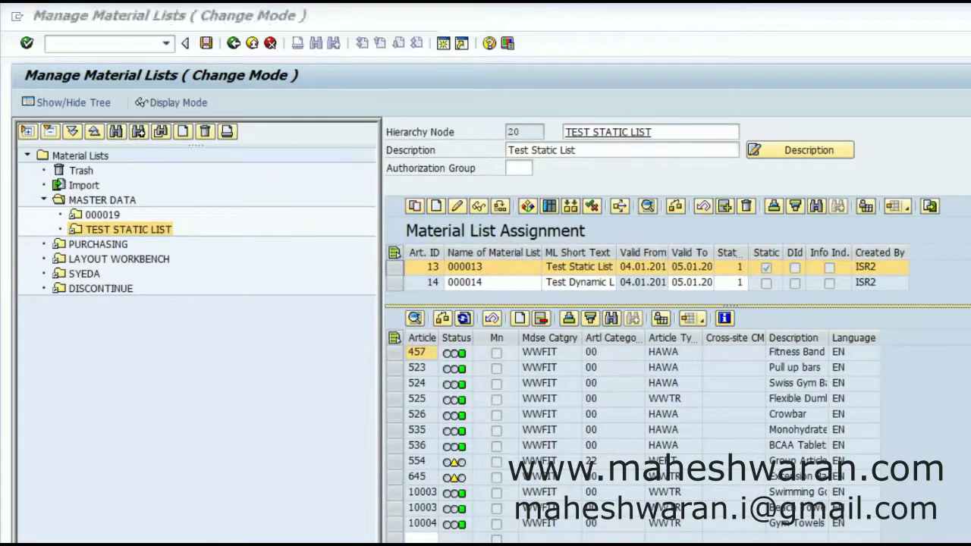
# Step: Switch to Notepad to compare its saved article numbers with the static list, and return to the material lists
pyautogui.hotkey('alt', 'Tab')
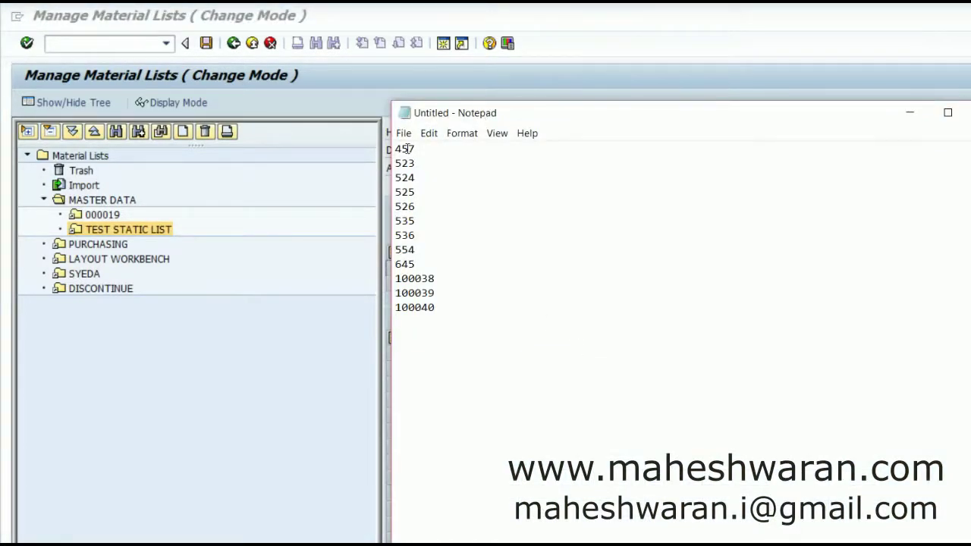
pyautogui.moveTo(396, 149); pyautogui.dragTo(432, 250)
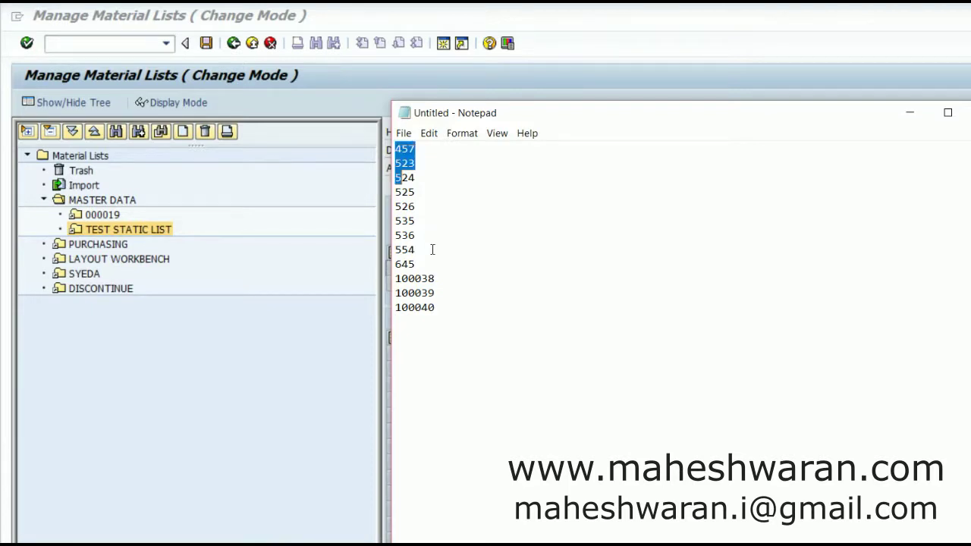
pyautogui.click(444, 307)
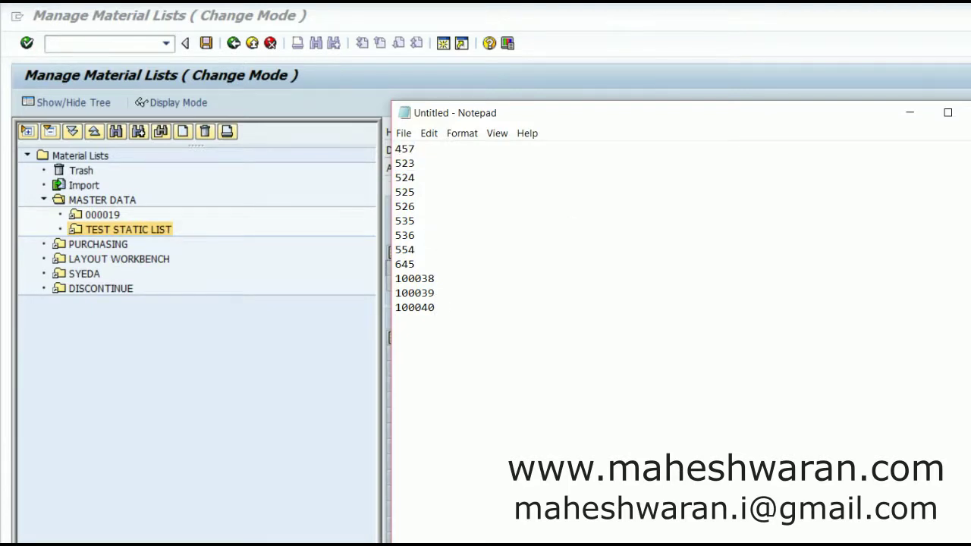
pyautogui.click(910, 112)
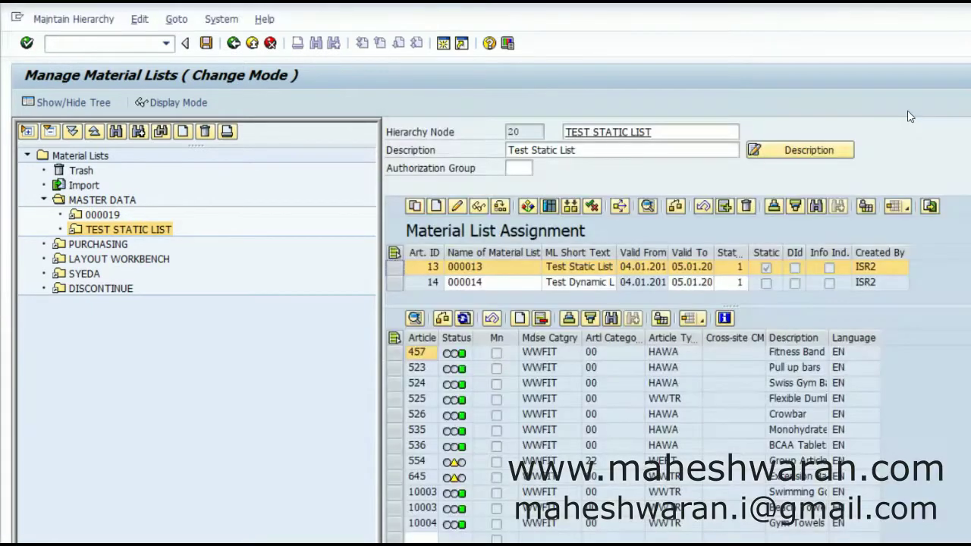
# Step: Display the articles assigned to the dynamic material list, ID 14, and enlarge the article table
pyautogui.click(394, 285)
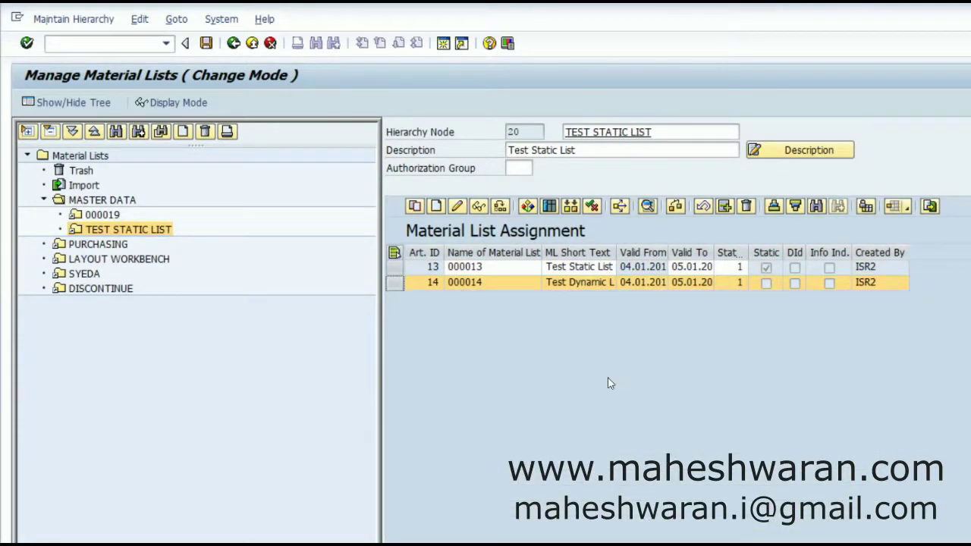
pyautogui.click(551, 206)
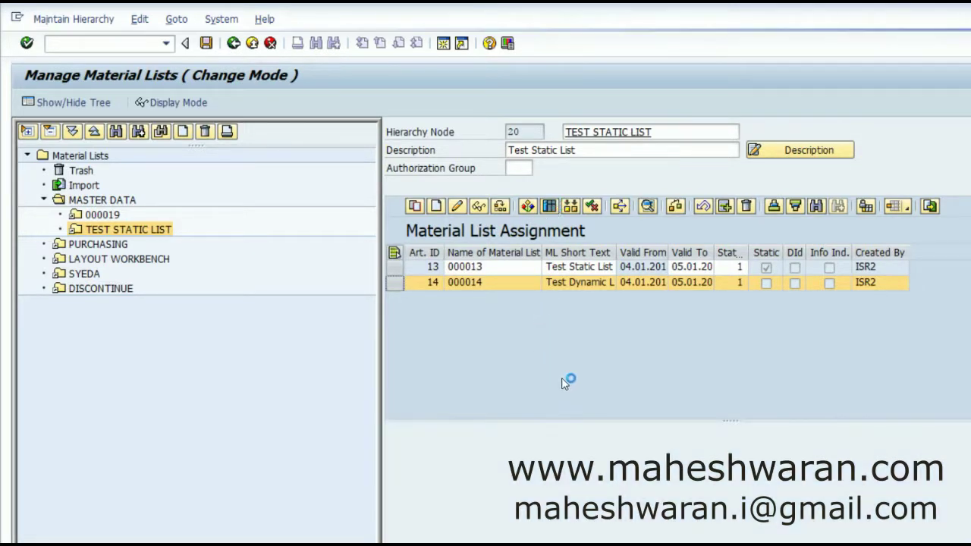
pyautogui.moveTo(727, 419); pyautogui.dragTo(730, 305)
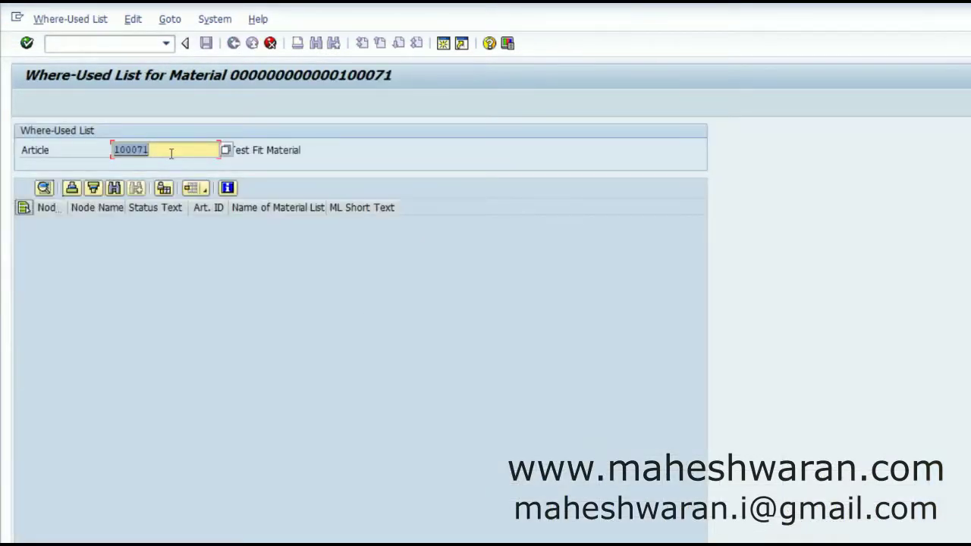
# Step: Check the where-used list of article 100071, return to the material lists and show the article's details in the dynamic list
pyautogui.click(172, 154)
pyautogui.click(270, 44)
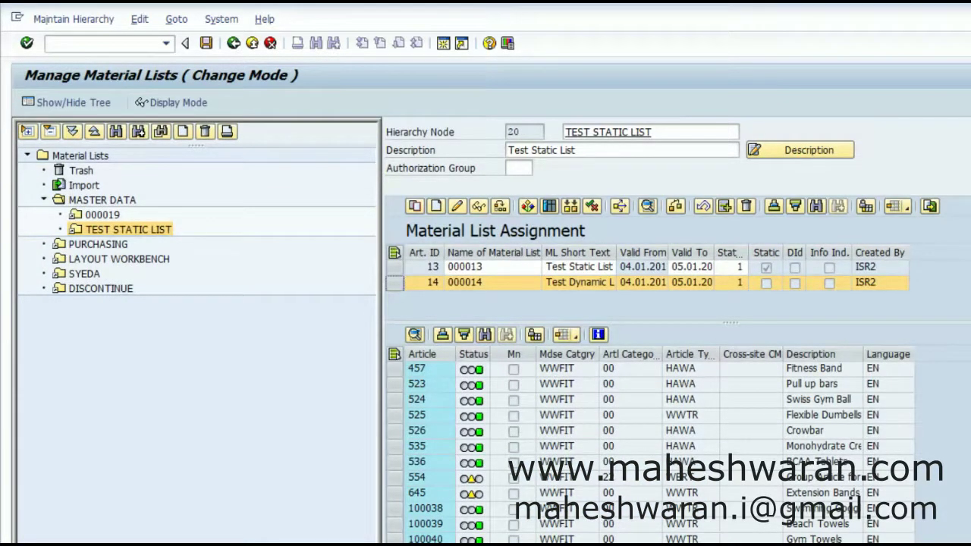
pyautogui.click(414, 335)
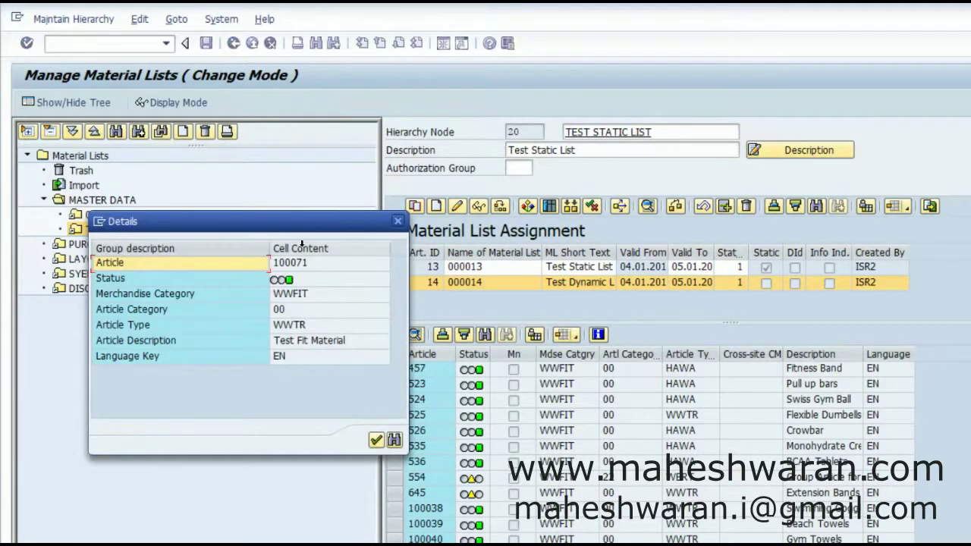
# Step: Review the details of article 100071, close them and leave the material list maintenance
pyautogui.moveTo(304, 225); pyautogui.dragTo(652, 157)
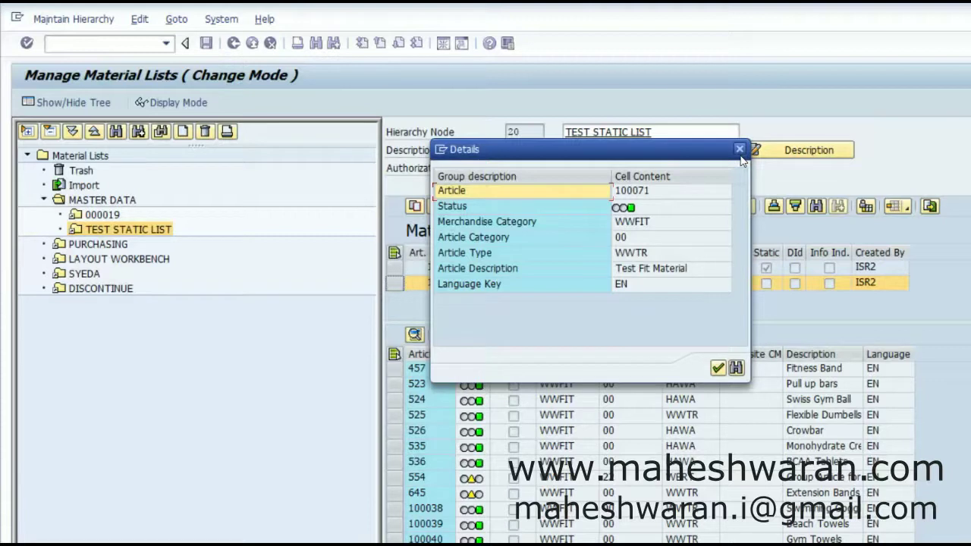
pyautogui.click(740, 154)
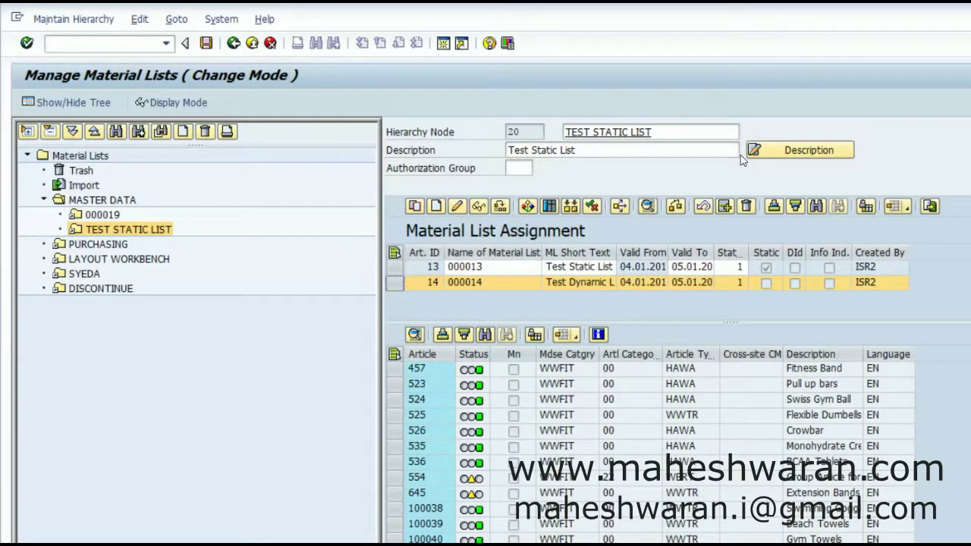
pyautogui.click(233, 44)
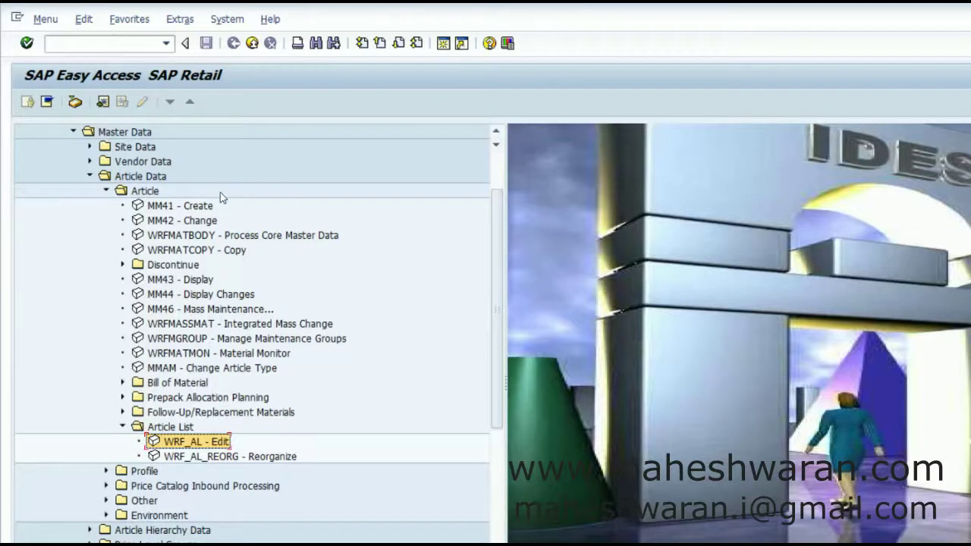
# Step: Run the material list reorganization WRF_AL_REORG in test mode, check list 000008 under DISCONTINUE, and return to the control parameters
pyautogui.doubleClick(188, 457)
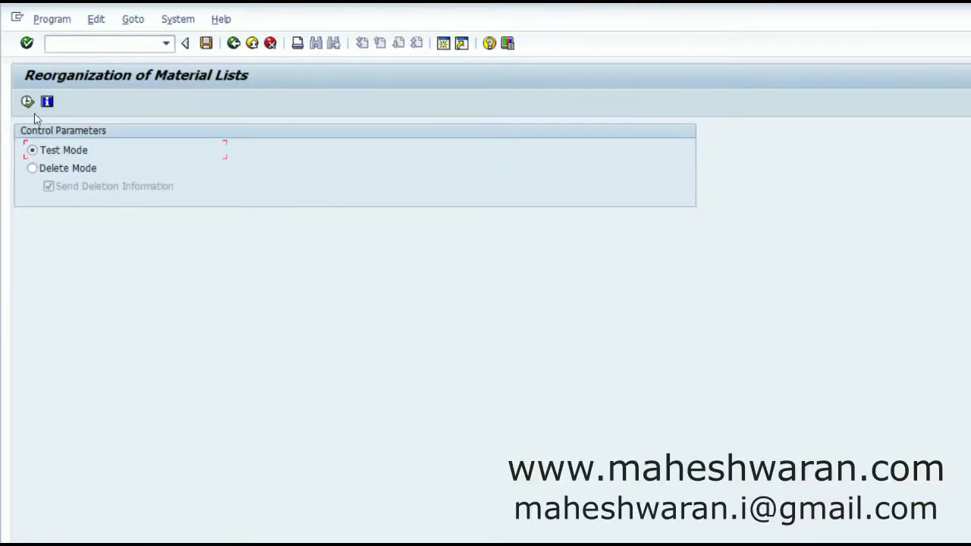
pyautogui.click(27, 101)
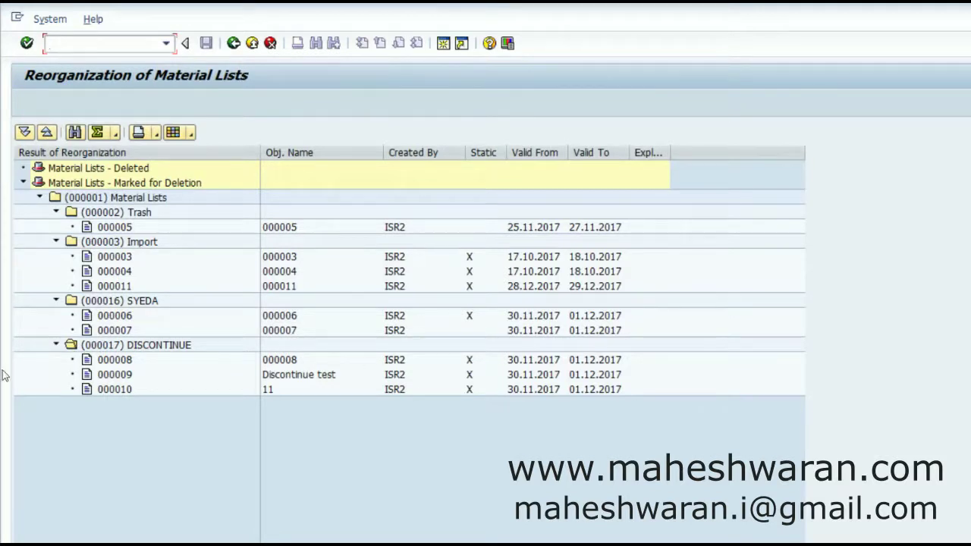
pyautogui.click(90, 361)
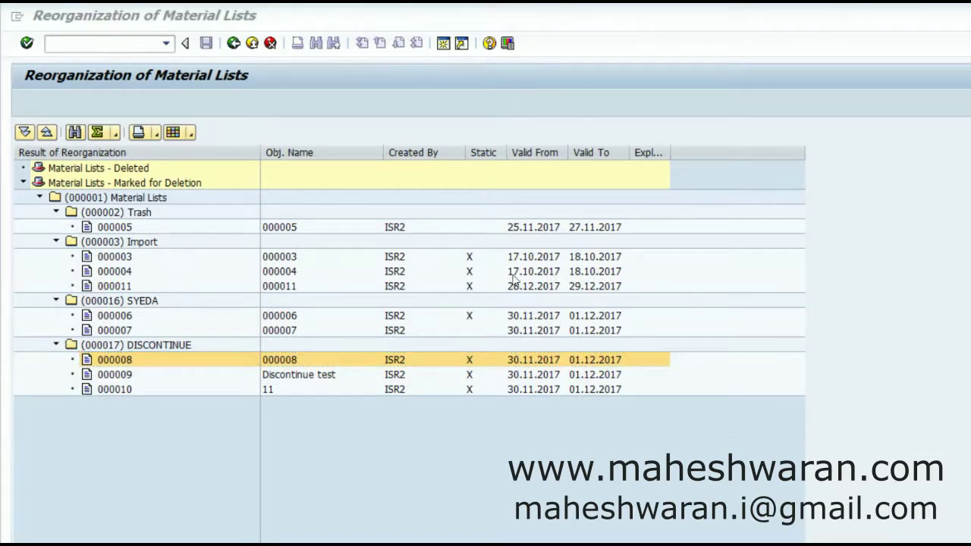
pyautogui.click(235, 44)
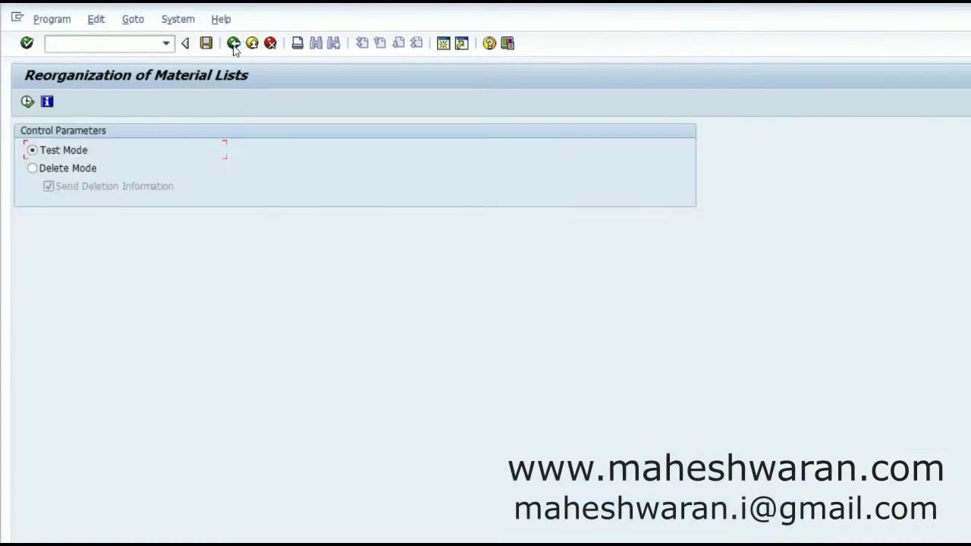
# Step: Run the reorganization in Delete Mode with deletion information sent, check list 000008 in the results, and leave the results
pyautogui.click(32, 168)
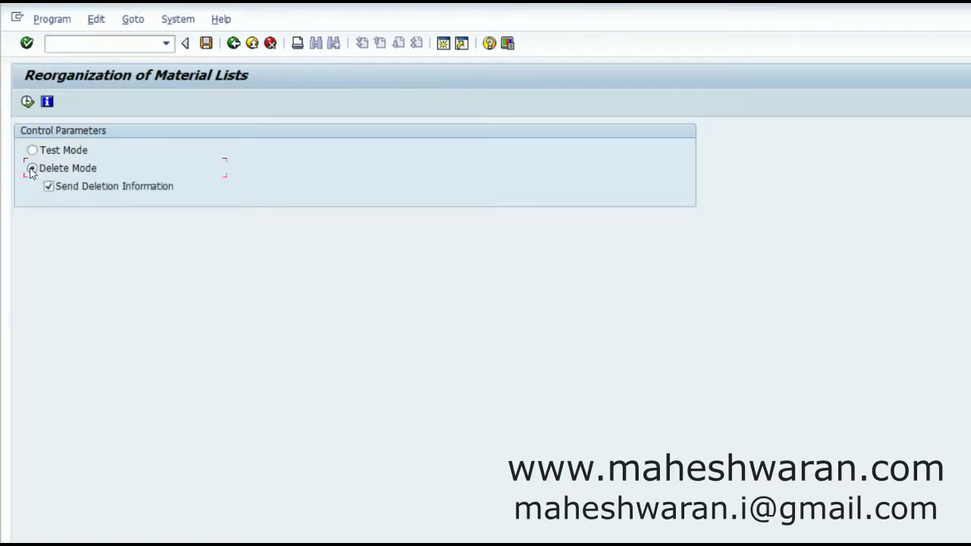
pyautogui.click(26, 101)
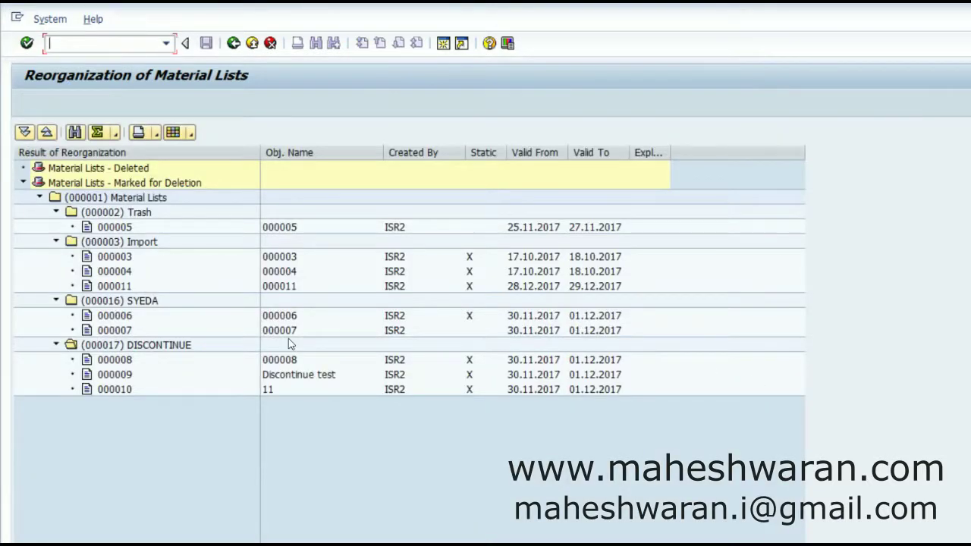
pyautogui.click(87, 361)
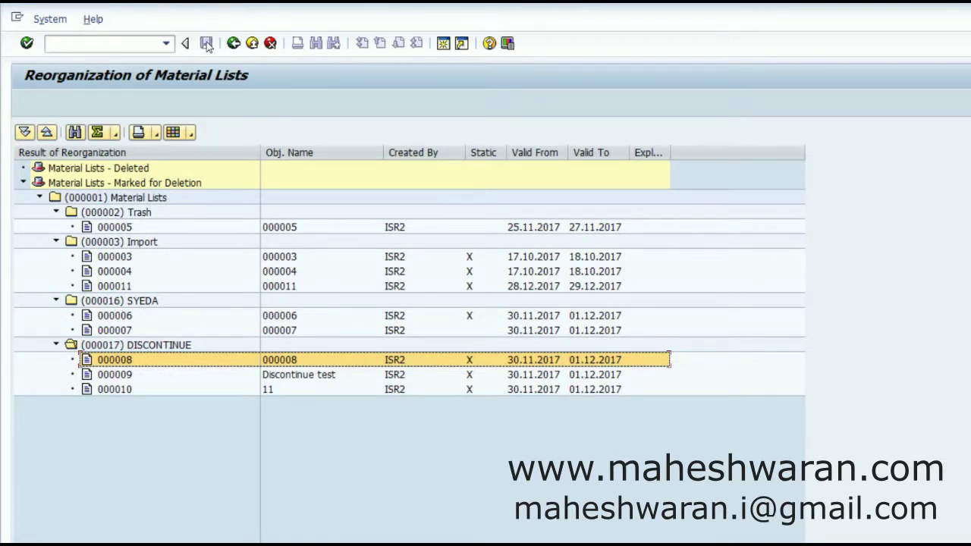
pyautogui.click(238, 46)
pyautogui.click(234, 43)
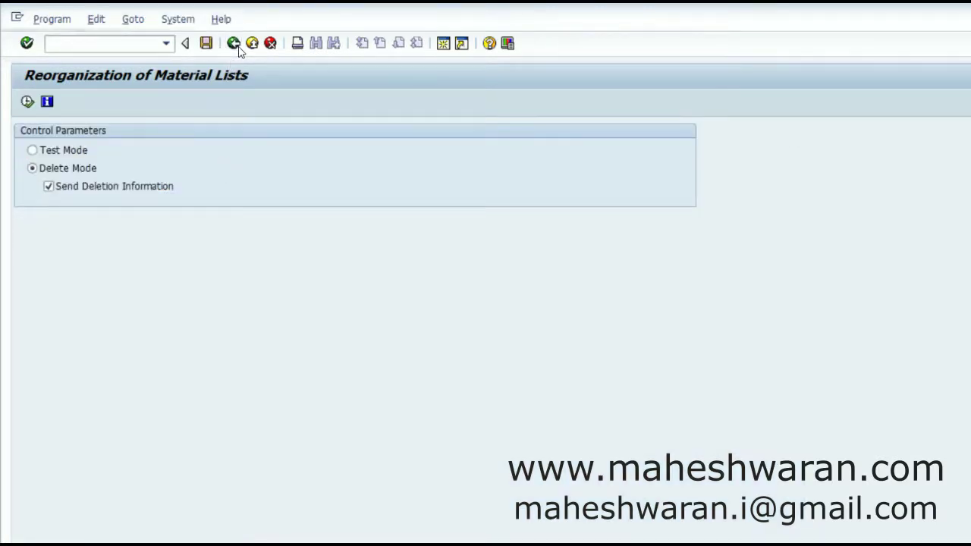